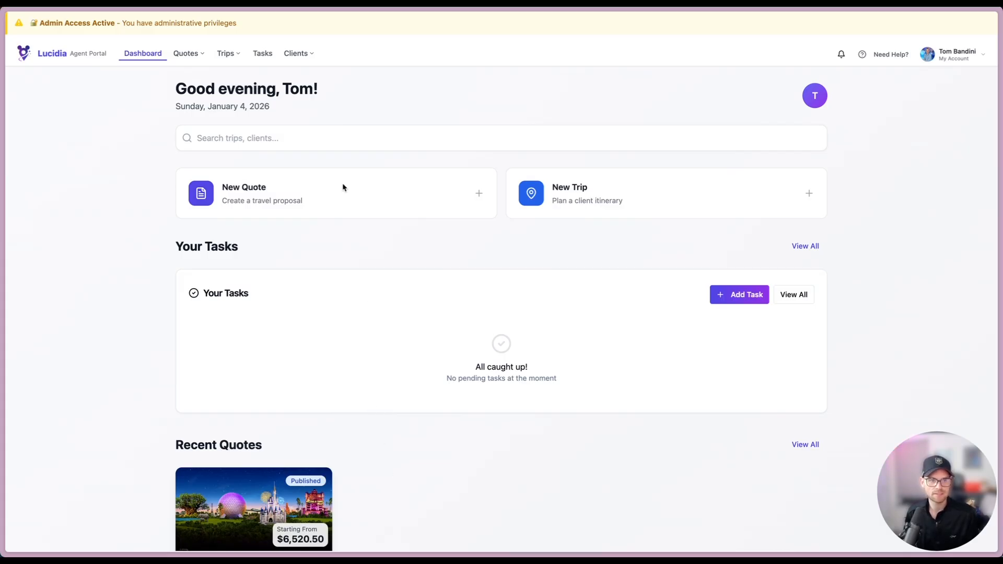
Start a new quote named Summer Vacation and fill in the family name.
{"action": "left_click", "coordinate": [324, 189]}
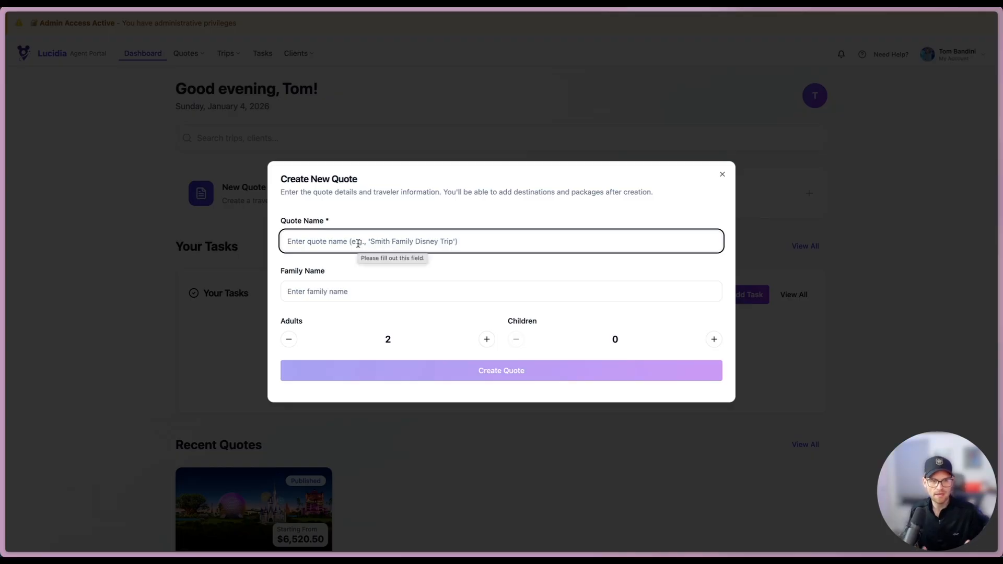
{"action": "type", "text": "Summer Vacat"}
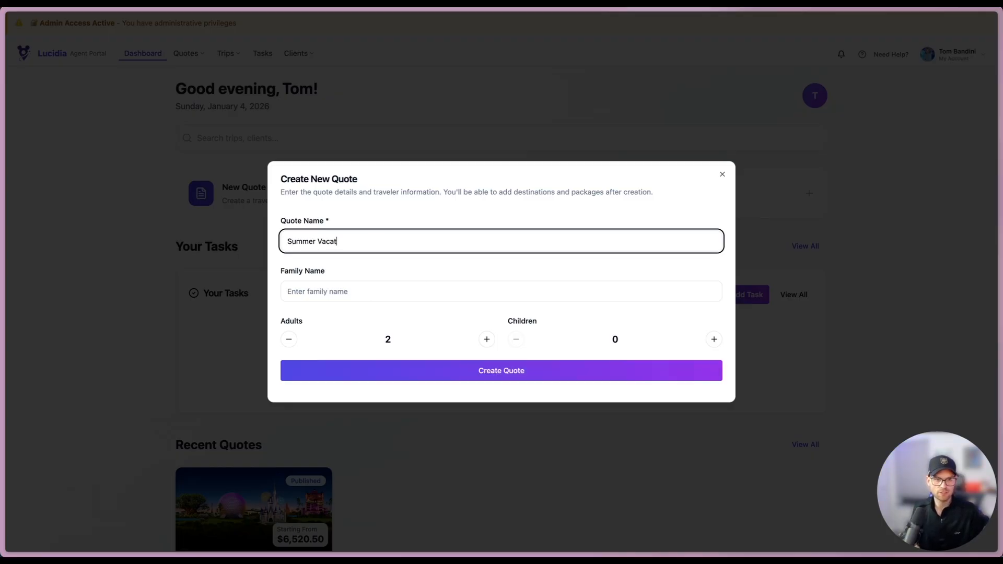
{"action": "type", "text": "ion"}
{"action": "key", "text": "Tab"}
{"action": "type", "text": "Smith"}
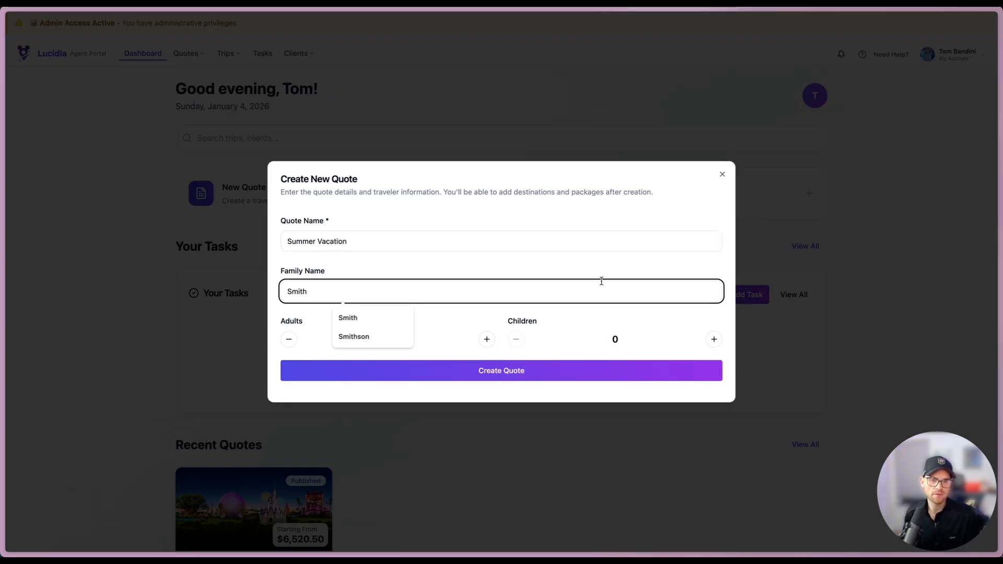
Add two children aged 8 and 4 to the travelers and create the quote.
{"action": "left_click", "coordinate": [714, 339]}
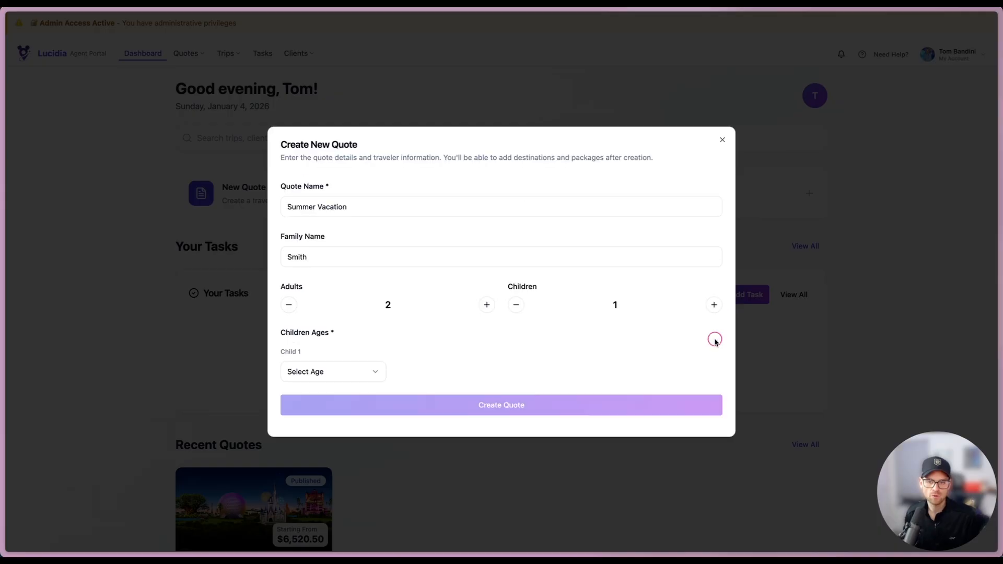
{"action": "left_click", "coordinate": [713, 306]}
{"action": "left_click", "coordinate": [335, 372]}
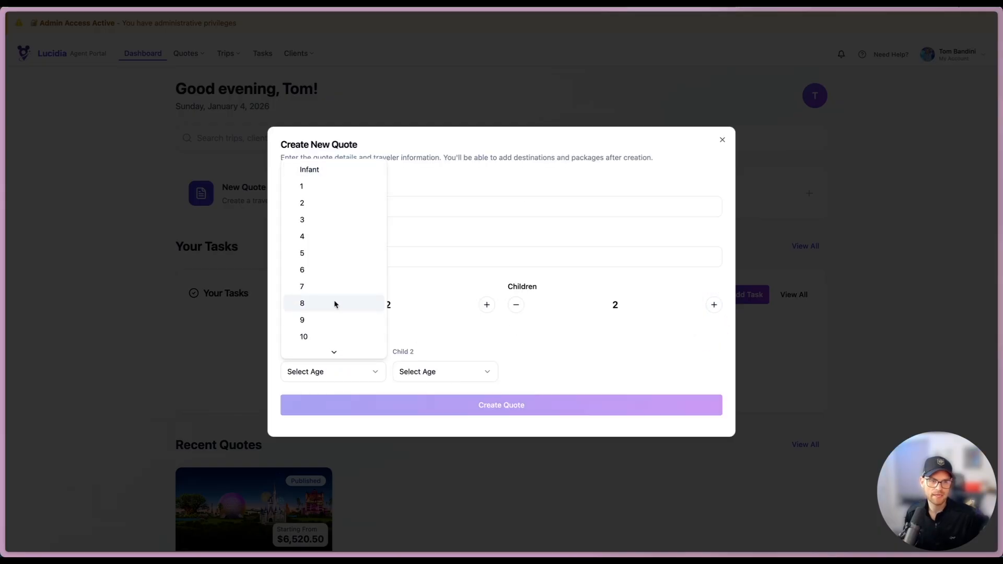
{"action": "left_click", "coordinate": [335, 305]}
{"action": "left_click", "coordinate": [420, 378]}
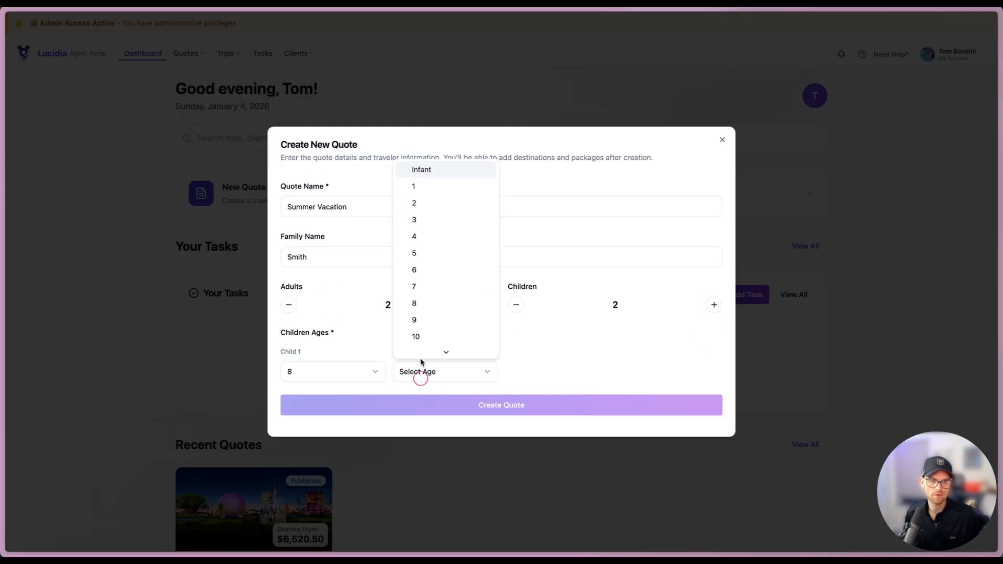
{"action": "left_click", "coordinate": [418, 236]}
{"action": "left_click", "coordinate": [485, 401]}
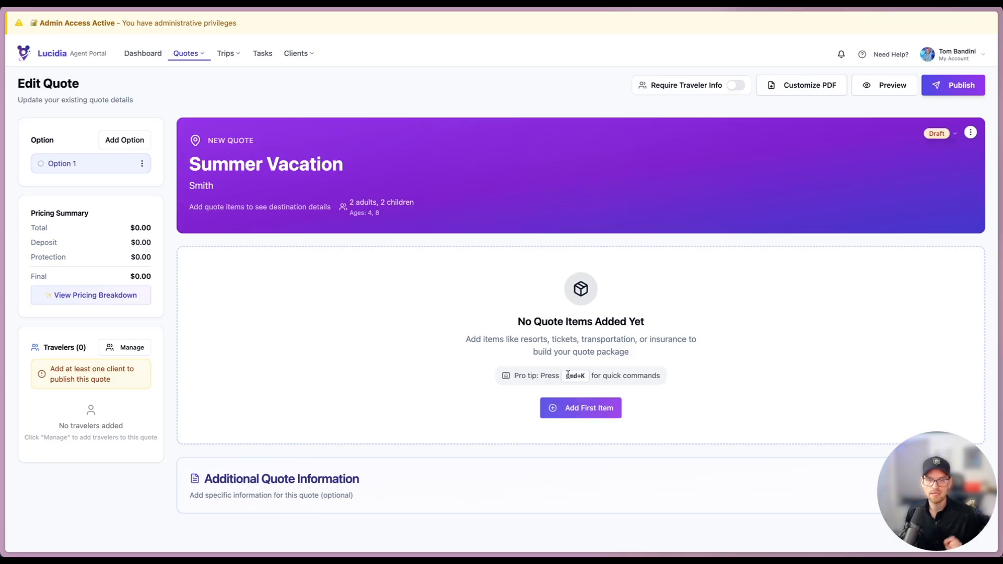
Rename the quote's Option 1 to Polynesian.
{"action": "key", "text": "super+k"}
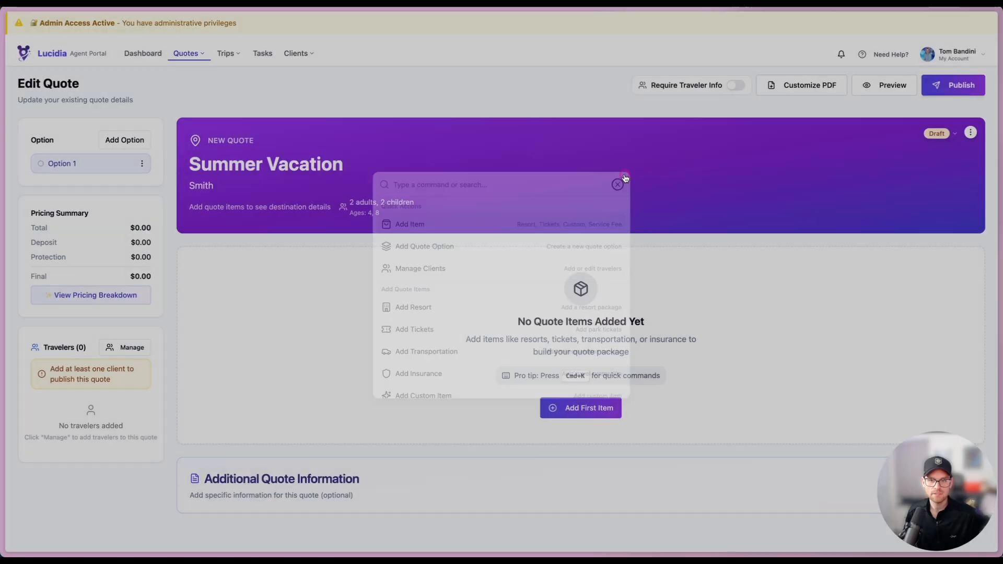
{"action": "left_click", "coordinate": [622, 177]}
{"action": "left_click", "coordinate": [142, 164]}
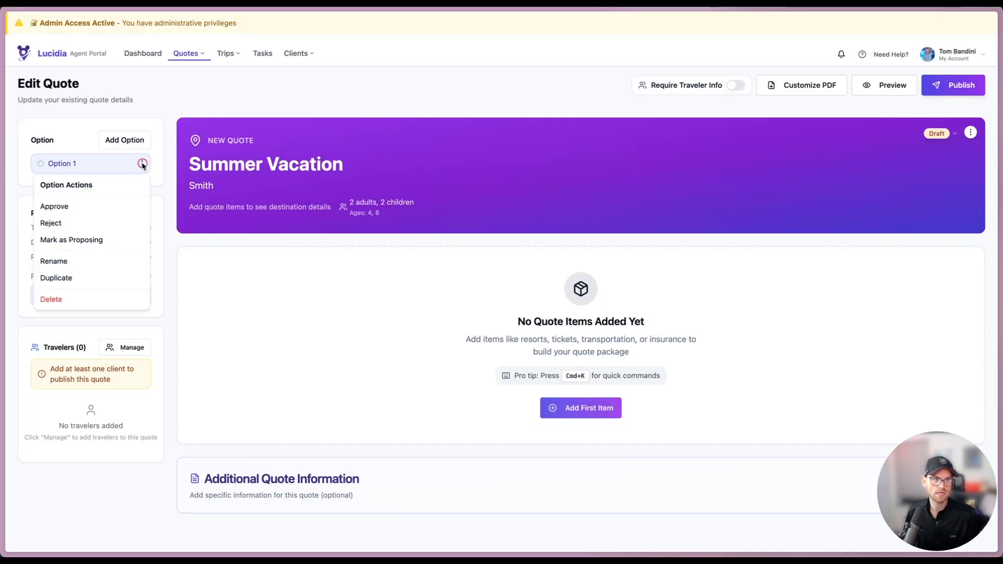
{"action": "left_click", "coordinate": [116, 264]}
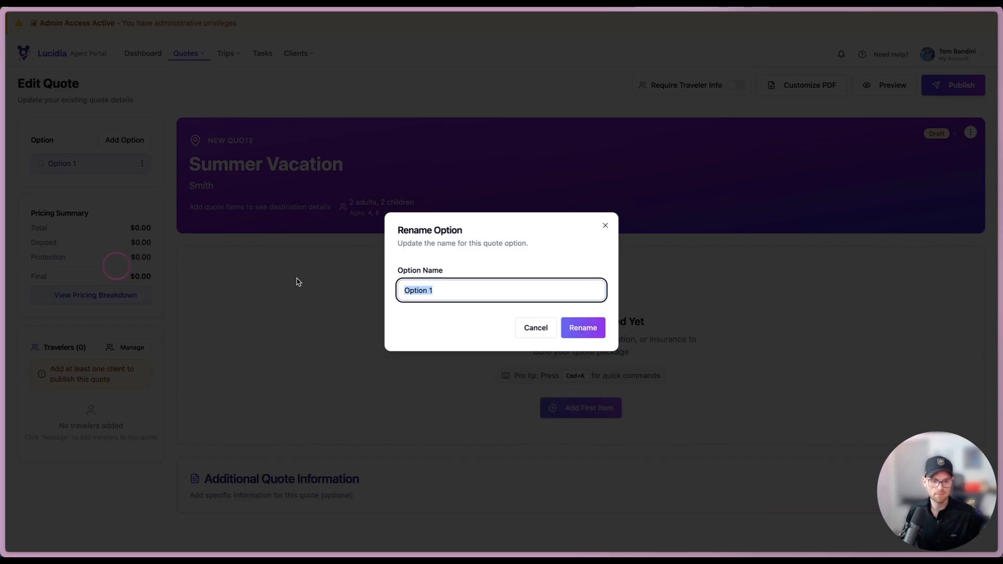
{"action": "type", "text": "Polynesian"}
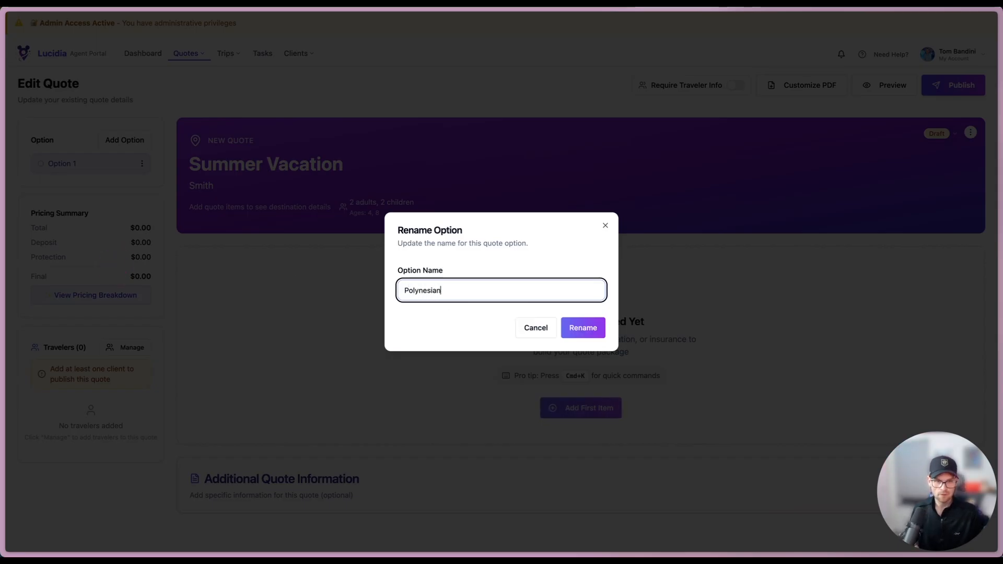
{"action": "left_click", "coordinate": [585, 329]}
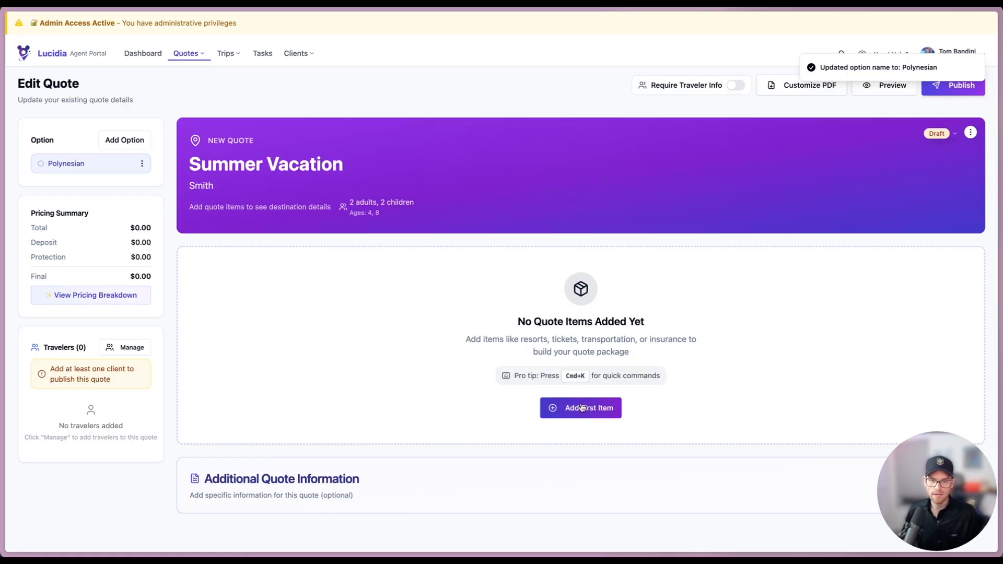
Add a resort item to the quote, search the resorts for "poly" and choose Disney's Polynesian Village Resort.
{"action": "left_click", "coordinate": [582, 406]}
{"action": "left_click", "coordinate": [364, 234]}
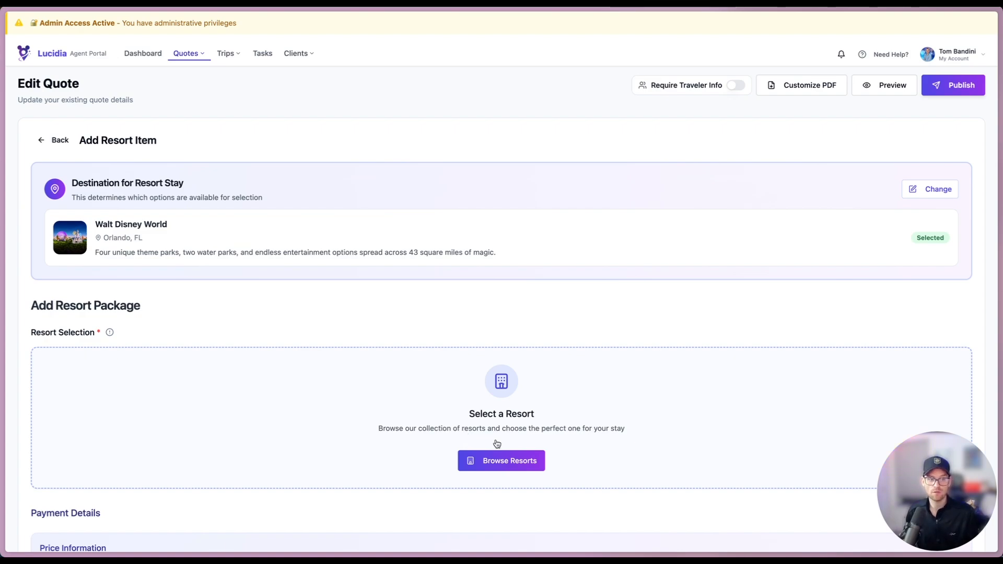
{"action": "scroll", "coordinate": [497, 444], "scroll_direction": "down", "scroll_amount": 2}
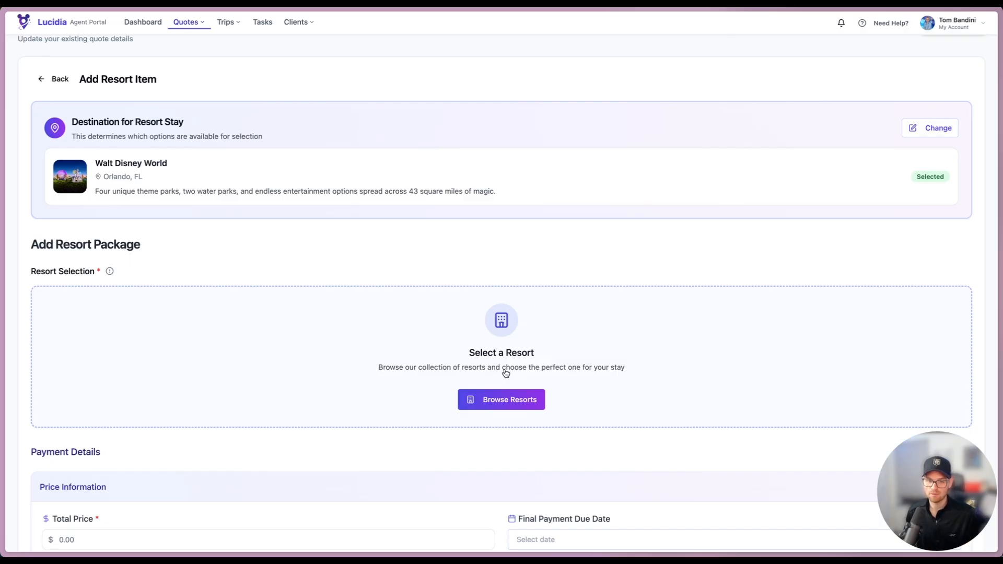
{"action": "left_click", "coordinate": [500, 401]}
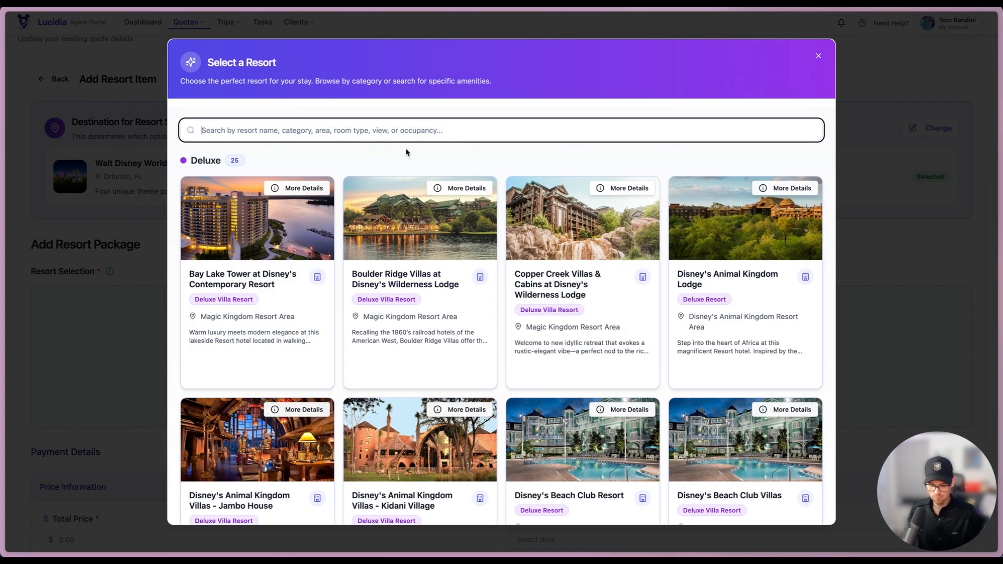
{"action": "type", "text": "poly"}
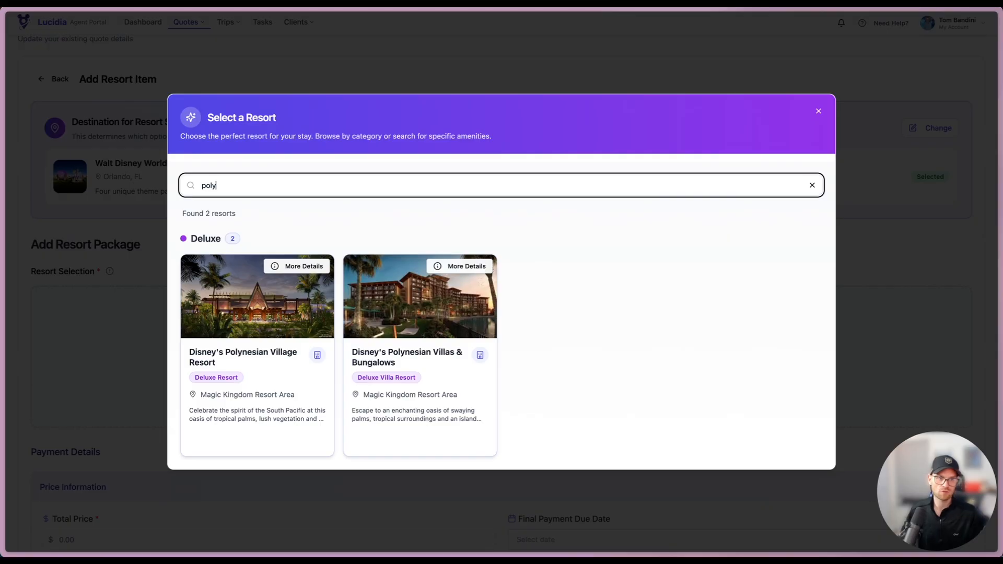
{"action": "left_click", "coordinate": [281, 302]}
Choose Theme Park View as the resort package's room type.
{"action": "scroll", "coordinate": [221, 337], "scroll_direction": "down", "scroll_amount": 2}
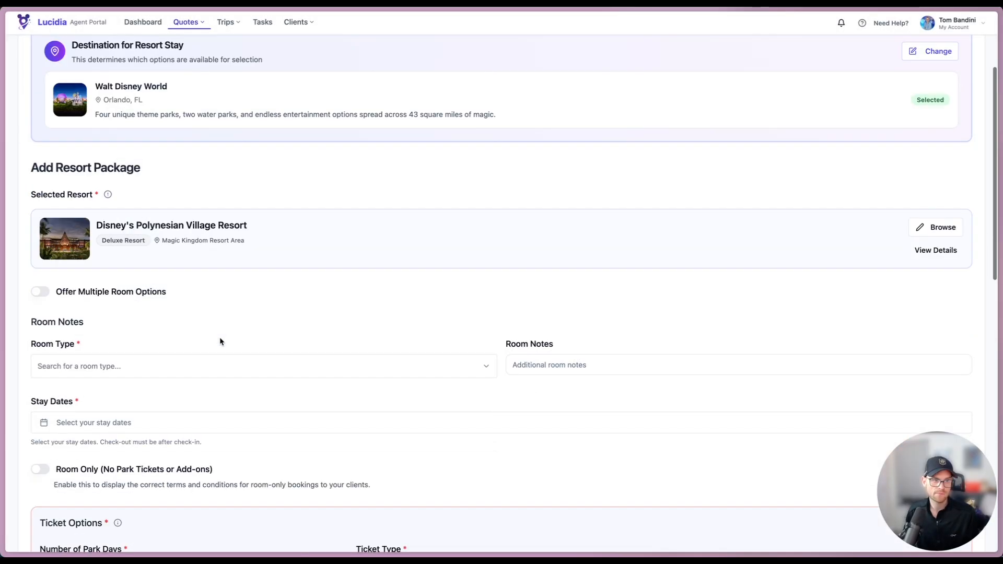
{"action": "scroll", "coordinate": [219, 341], "scroll_direction": "down", "scroll_amount": 1}
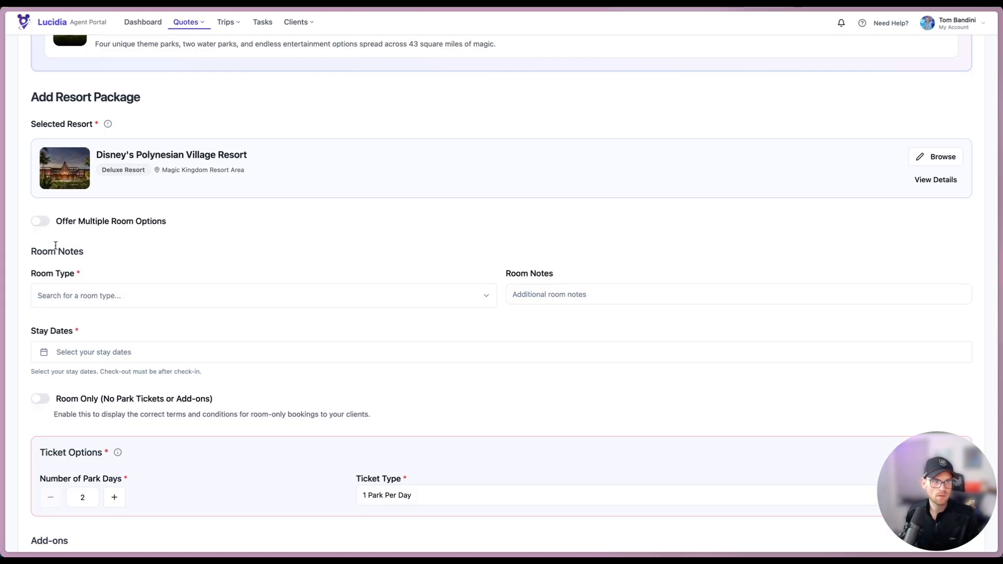
{"action": "scroll", "coordinate": [39, 254], "scroll_direction": "down", "scroll_amount": 1}
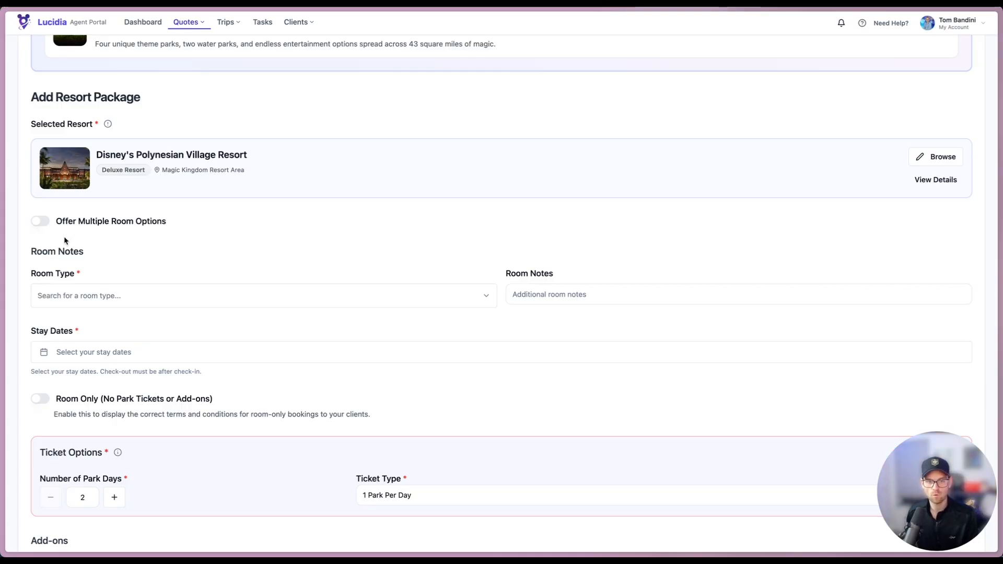
{"action": "scroll", "coordinate": [141, 297], "scroll_direction": "down", "scroll_amount": 1}
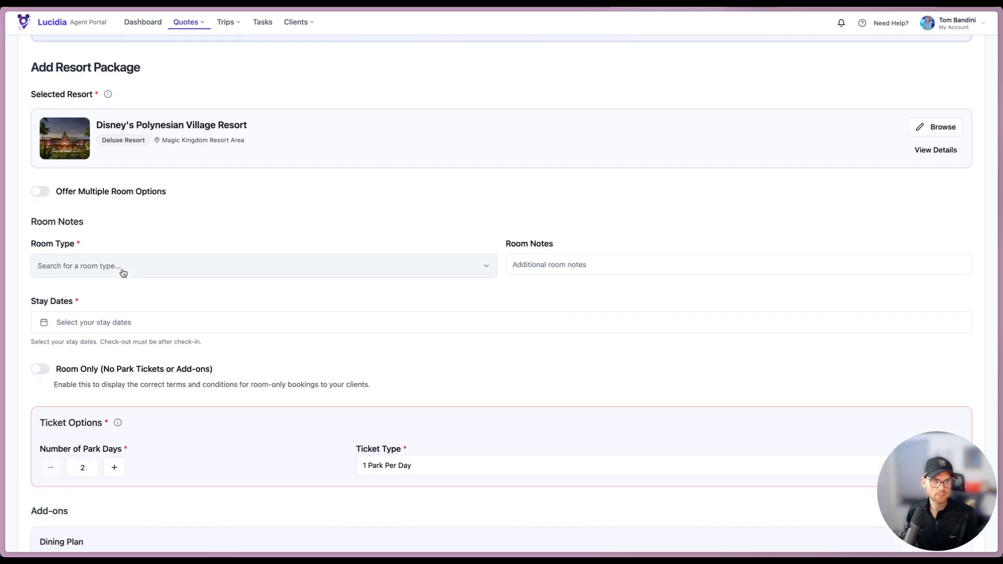
{"action": "left_click", "coordinate": [123, 272]}
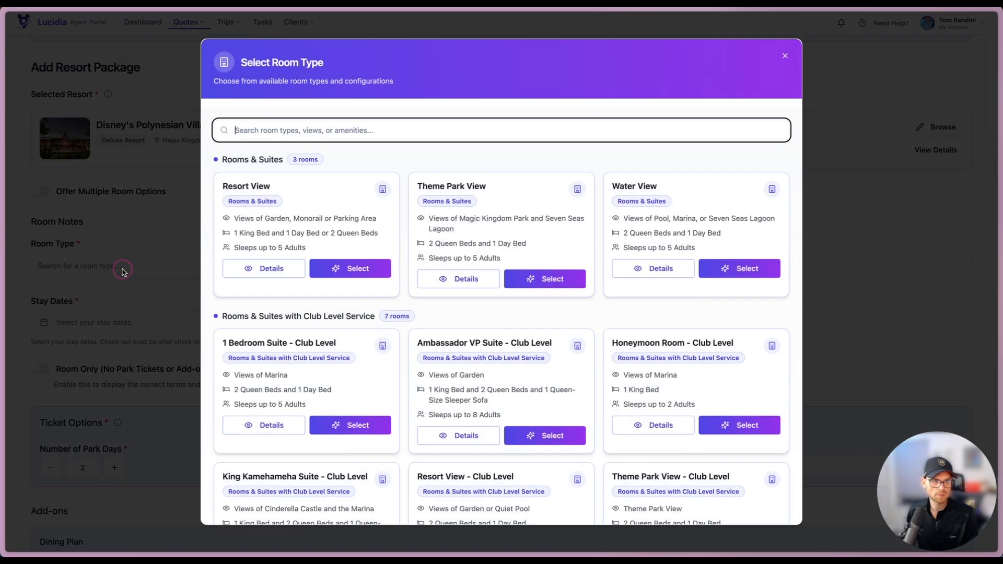
{"action": "left_click", "coordinate": [506, 215]}
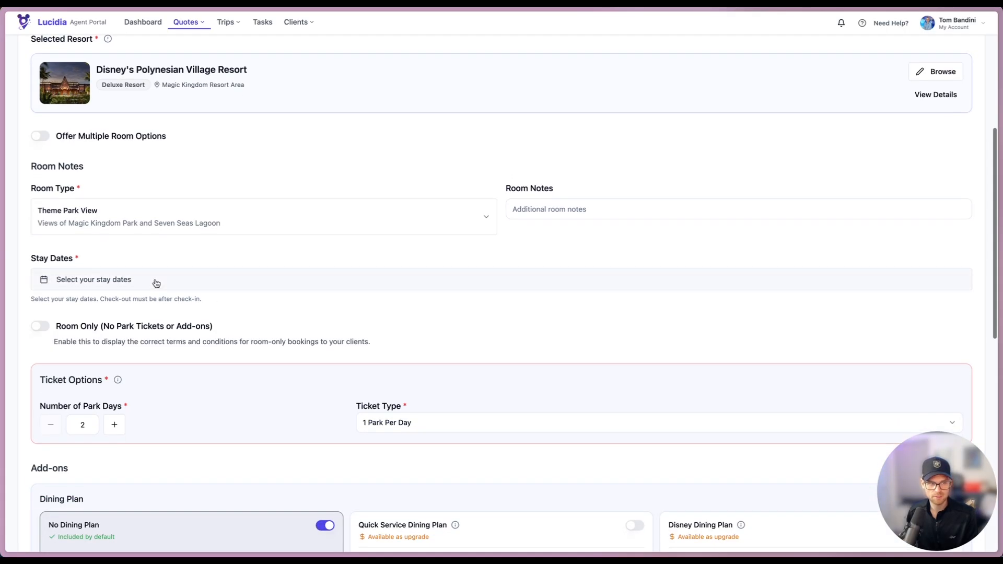
Set the stay dates to Jul 12 - Jul 18, 2026 and the number of park days to 4.
{"action": "left_click", "coordinate": [106, 285]}
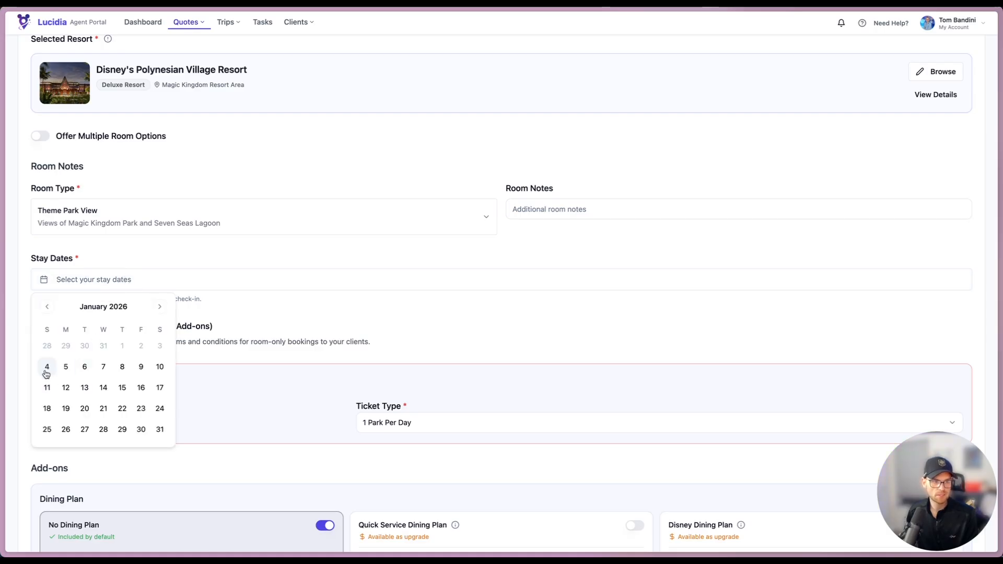
{"action": "left_click", "coordinate": [160, 307]}
{"action": "left_click", "coordinate": [160, 307]}
{"action": "left_click", "coordinate": [159, 308]}
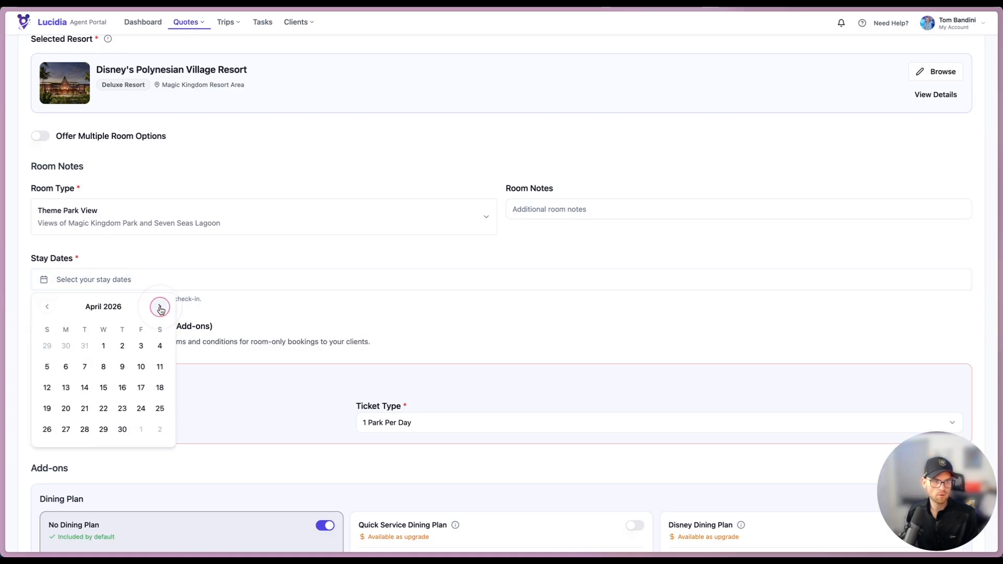
{"action": "left_click", "coordinate": [160, 307]}
{"action": "left_click", "coordinate": [160, 307]}
{"action": "left_click", "coordinate": [160, 307]}
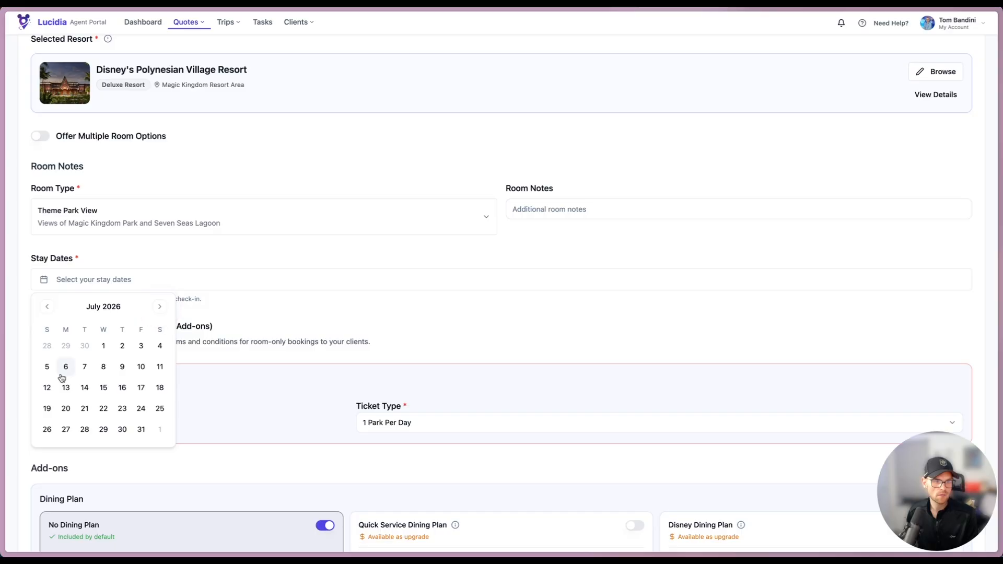
{"action": "left_click", "coordinate": [46, 389]}
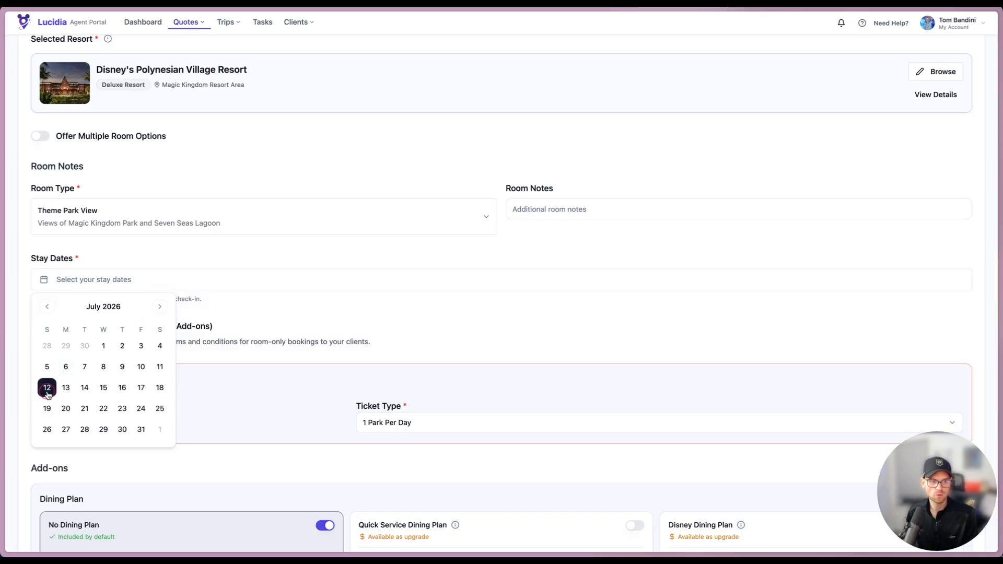
{"action": "left_click", "coordinate": [159, 387]}
{"action": "scroll", "coordinate": [115, 389], "scroll_direction": "down", "scroll_amount": 1}
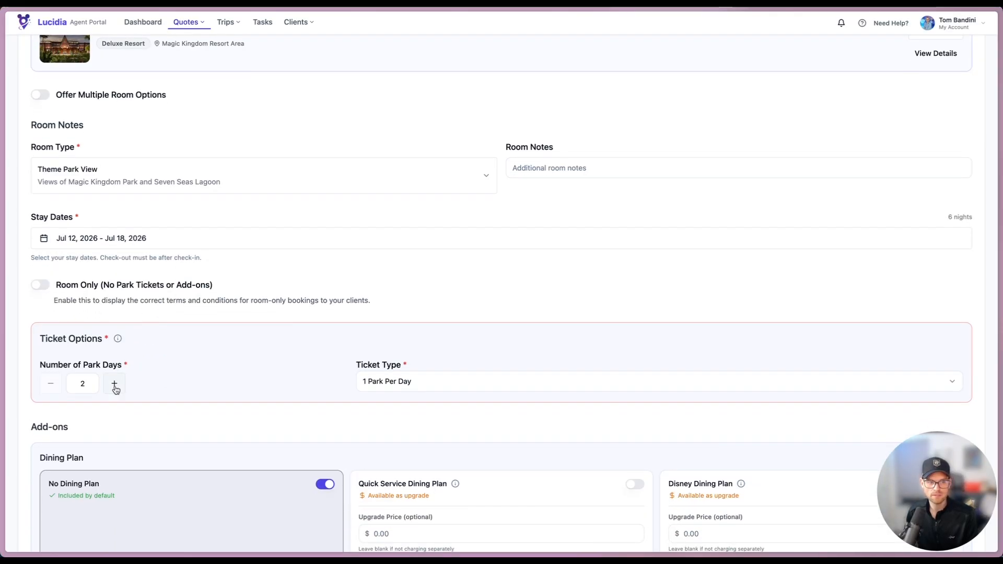
{"action": "left_click", "coordinate": [115, 386]}
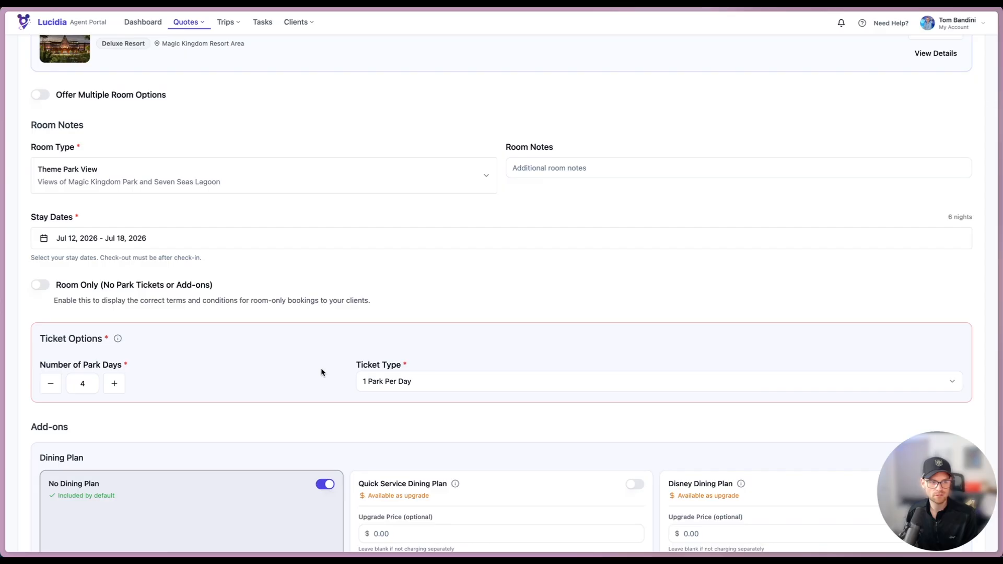
Set upgrade prices of 1400 for the Quick Service Dining Plan and 2000 for the Disney Dining Plan, and include Memory Maker by default.
{"action": "scroll", "coordinate": [326, 366], "scroll_direction": "down", "scroll_amount": 1}
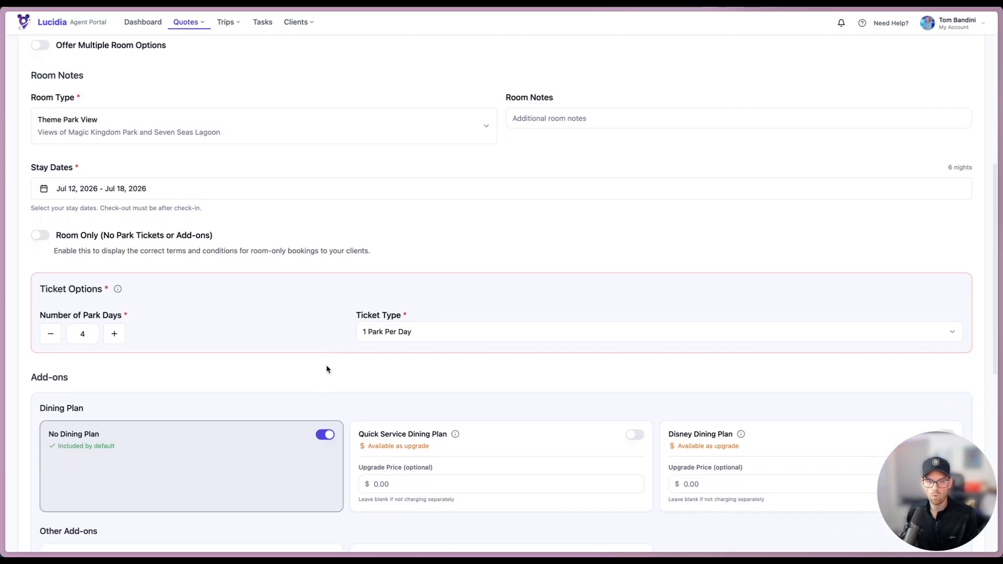
{"action": "scroll", "coordinate": [326, 369], "scroll_direction": "down", "scroll_amount": 4}
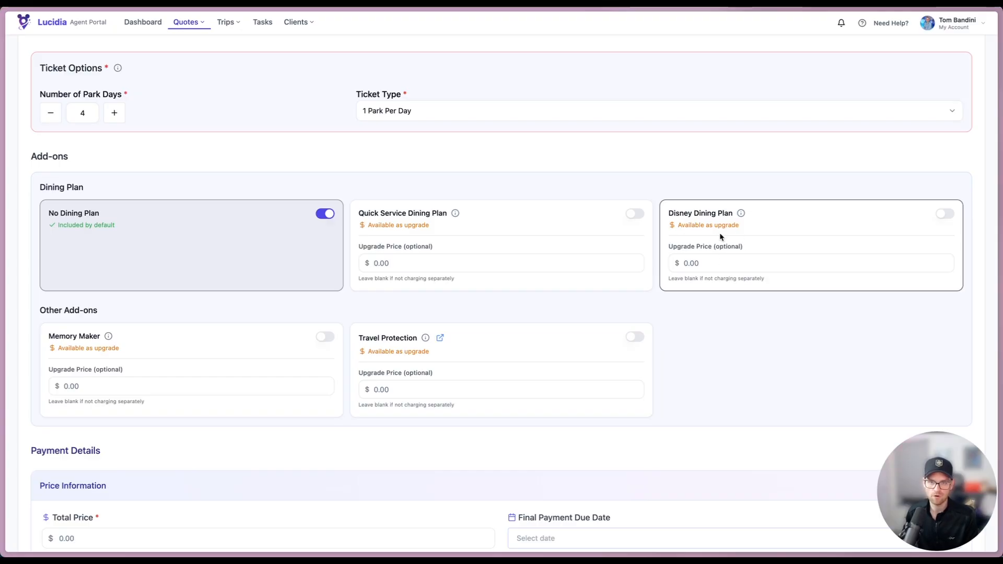
{"action": "left_click", "coordinate": [461, 258]}
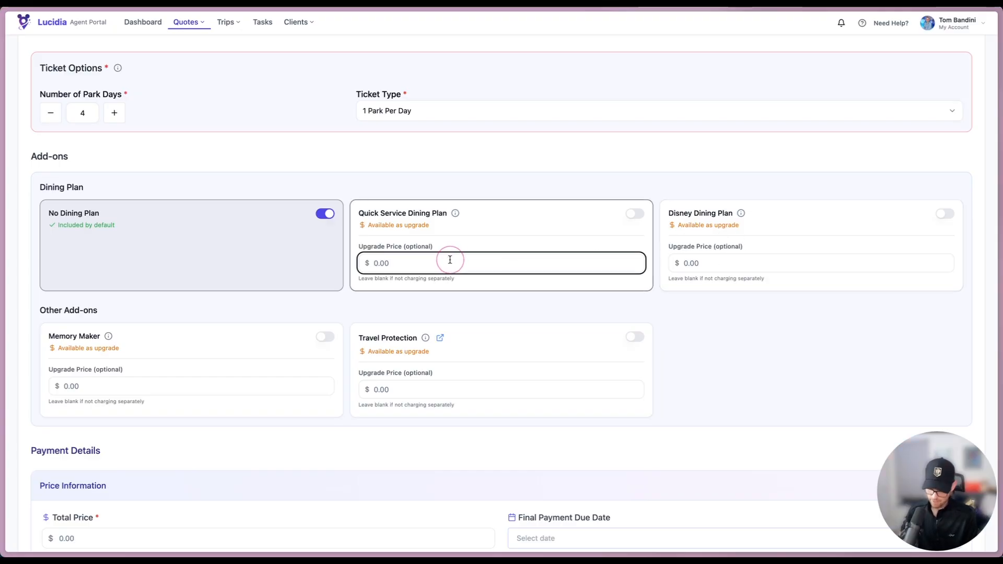
{"action": "type", "text": "14"}
{"action": "left_click", "coordinate": [692, 264]}
{"action": "type", "text": "2000"}
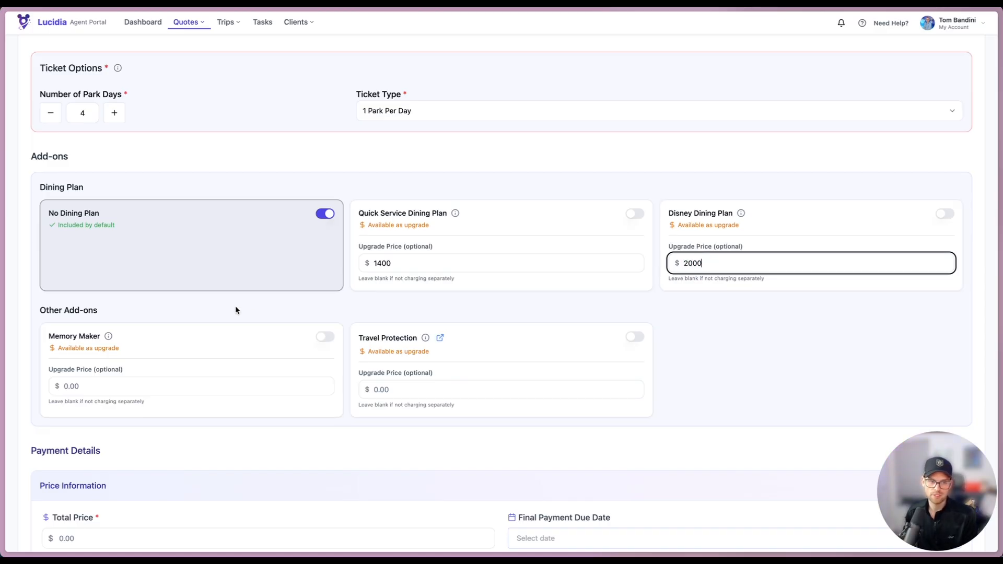
{"action": "left_click", "coordinate": [325, 337]}
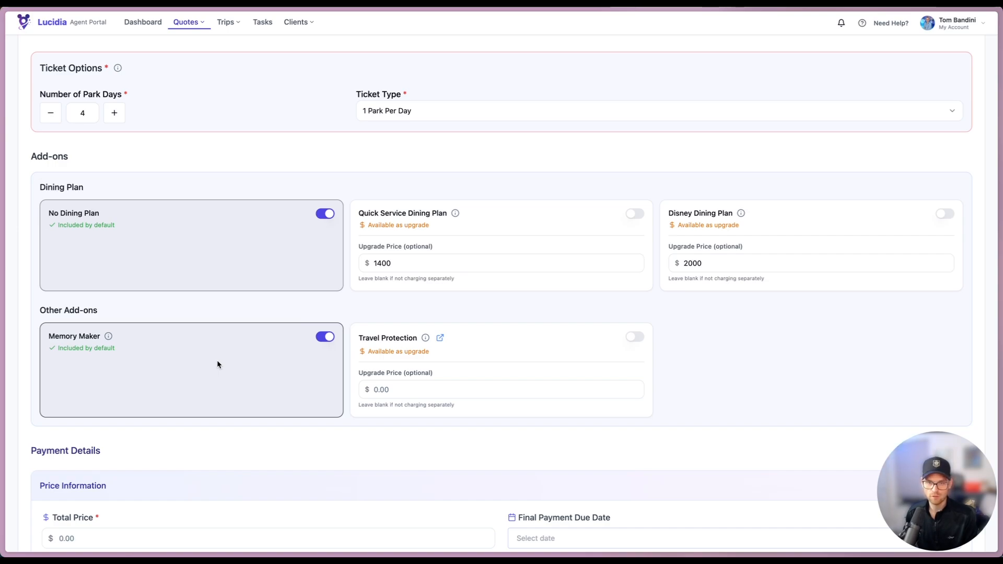
Set the resort package's total price to 8750.40 and its deposit amount to 200.
{"action": "scroll", "coordinate": [217, 364], "scroll_direction": "down", "scroll_amount": 3}
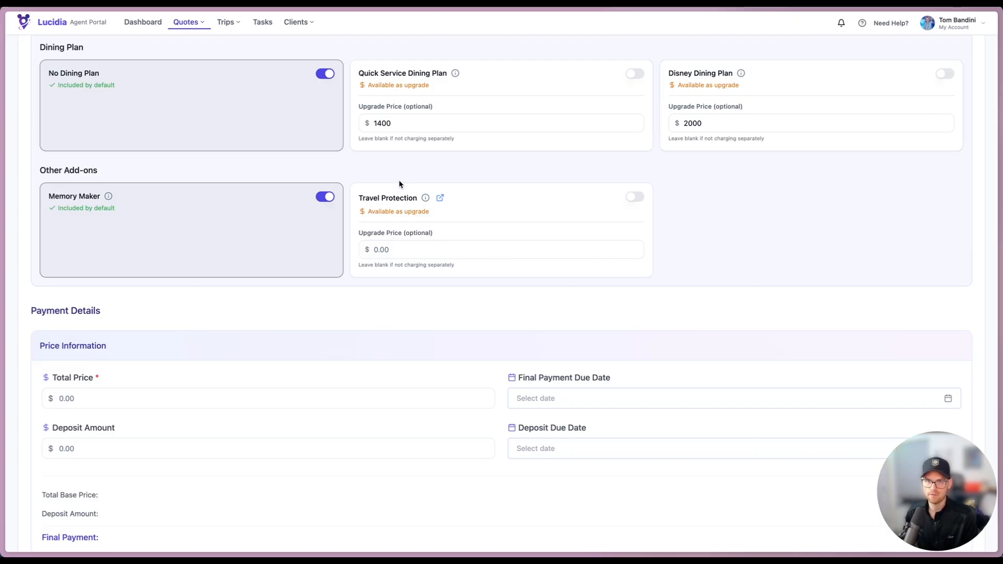
{"action": "scroll", "coordinate": [183, 292], "scroll_direction": "down", "scroll_amount": 1}
{"action": "left_click", "coordinate": [117, 351]}
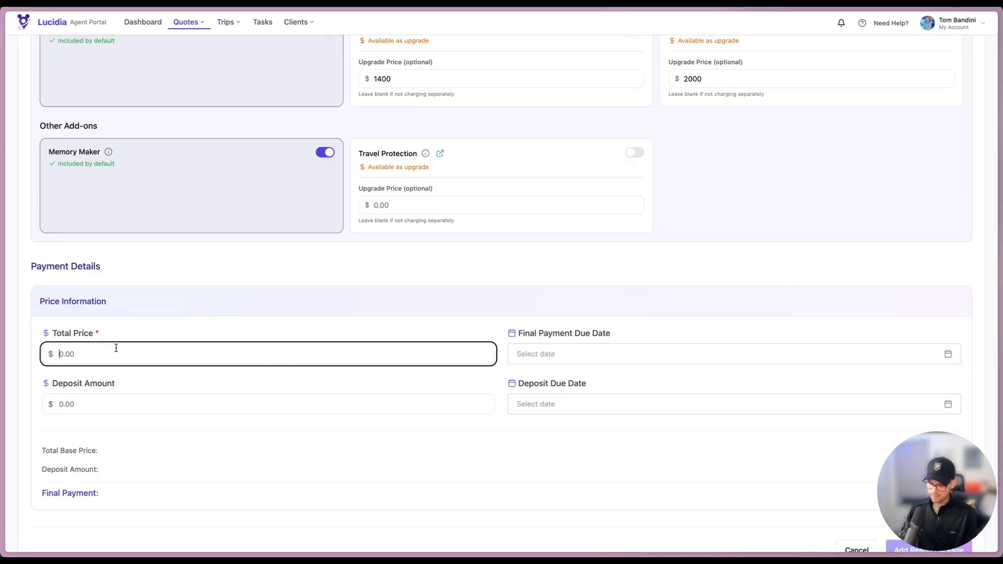
{"action": "type", "text": "8750.40"}
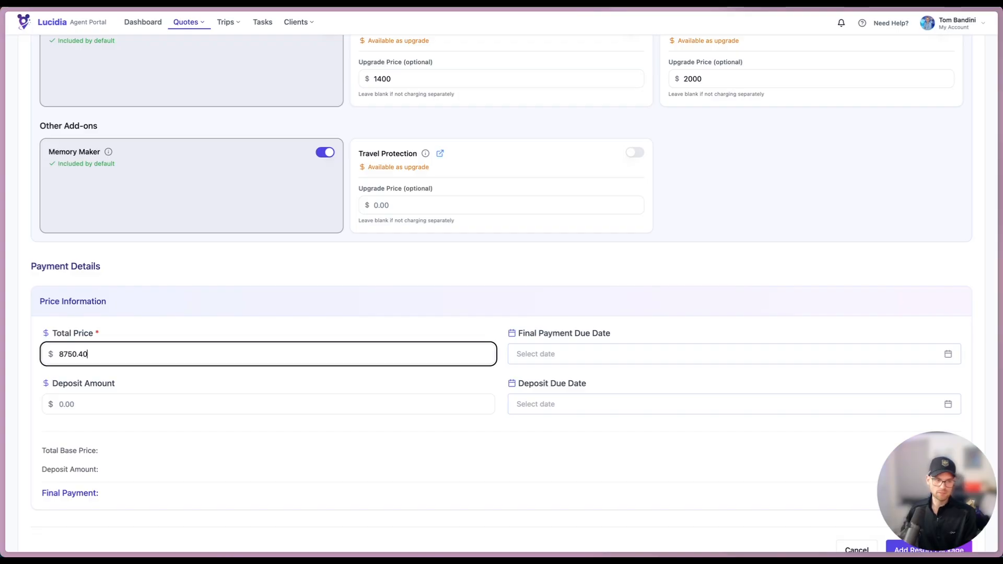
{"action": "left_click", "coordinate": [105, 404]}
{"action": "type", "text": "200"}
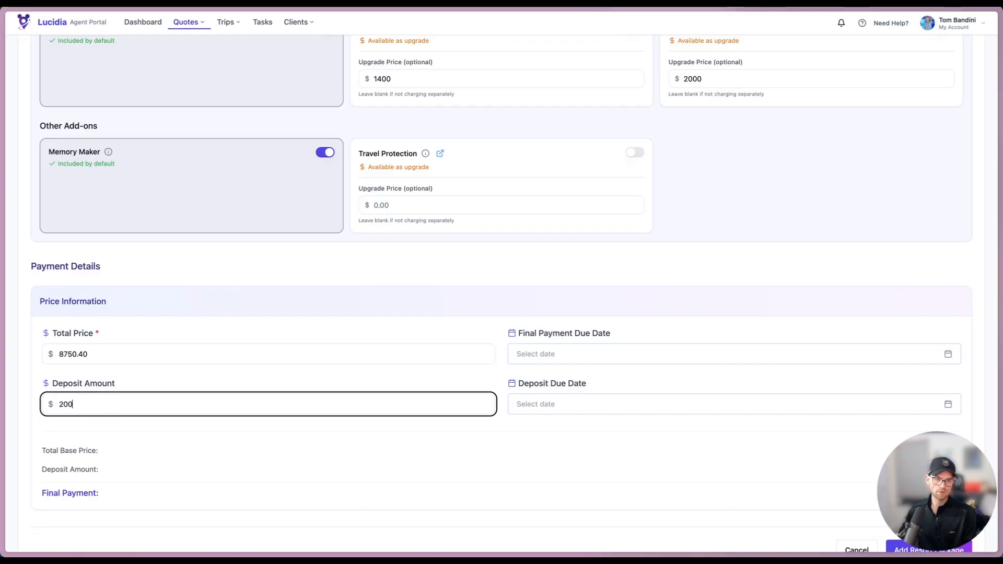
Set the deposit due date to Jan 7, 2026.
{"action": "left_click", "coordinate": [517, 404]}
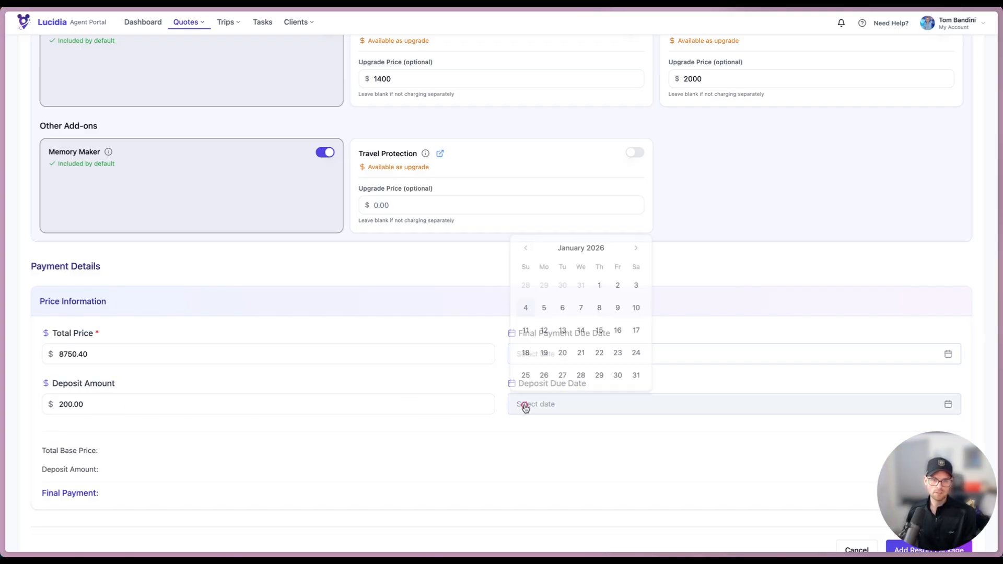
{"action": "left_click", "coordinate": [566, 310]}
{"action": "left_click", "coordinate": [581, 306]}
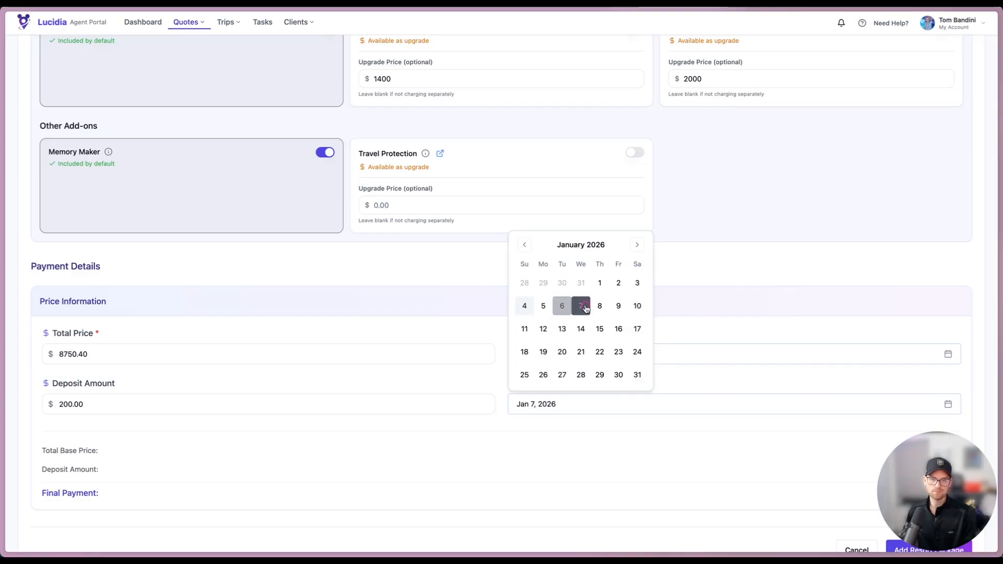
Set the final payment due date to Jun 12, 2026, and add the resort package to the quote.
{"action": "left_click", "coordinate": [689, 331]}
{"action": "left_click", "coordinate": [665, 354]}
{"action": "left_click", "coordinate": [636, 379]}
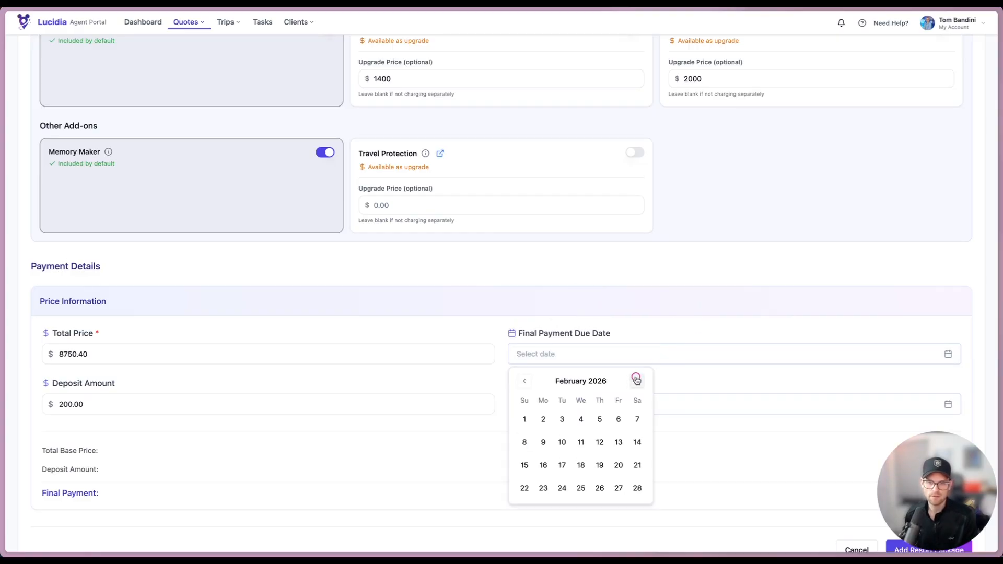
{"action": "left_click", "coordinate": [636, 378]}
{"action": "left_click", "coordinate": [637, 379]}
{"action": "left_click", "coordinate": [636, 380]}
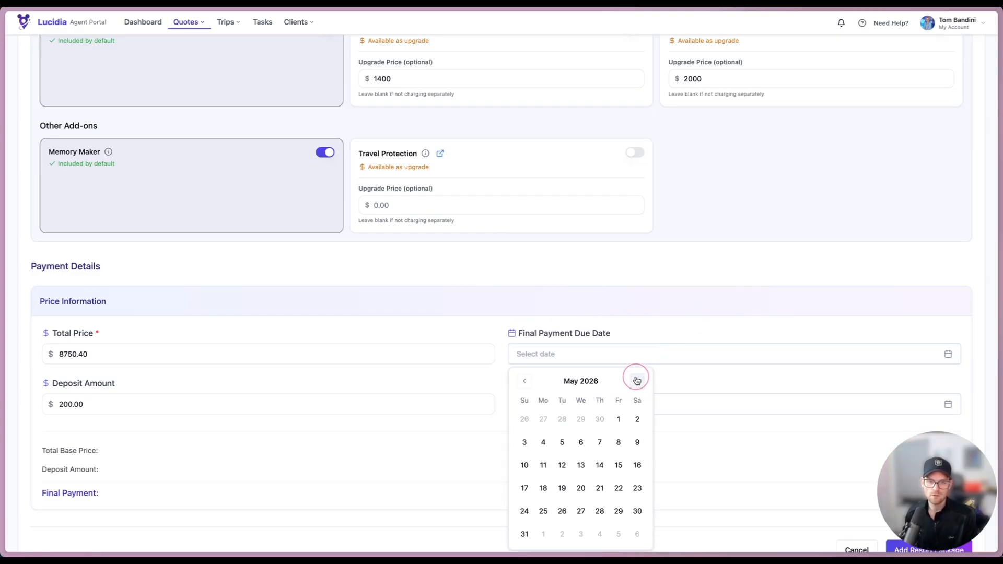
{"action": "left_click", "coordinate": [636, 380]}
{"action": "left_click", "coordinate": [618, 443]}
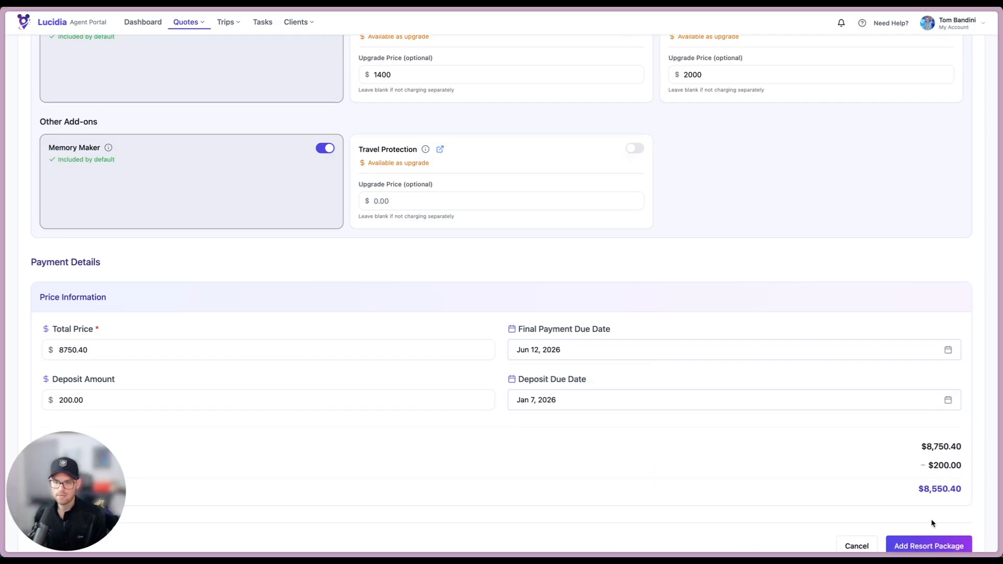
{"action": "scroll", "coordinate": [929, 522], "scroll_direction": "down", "scroll_amount": 1}
{"action": "left_click", "coordinate": [928, 521]}
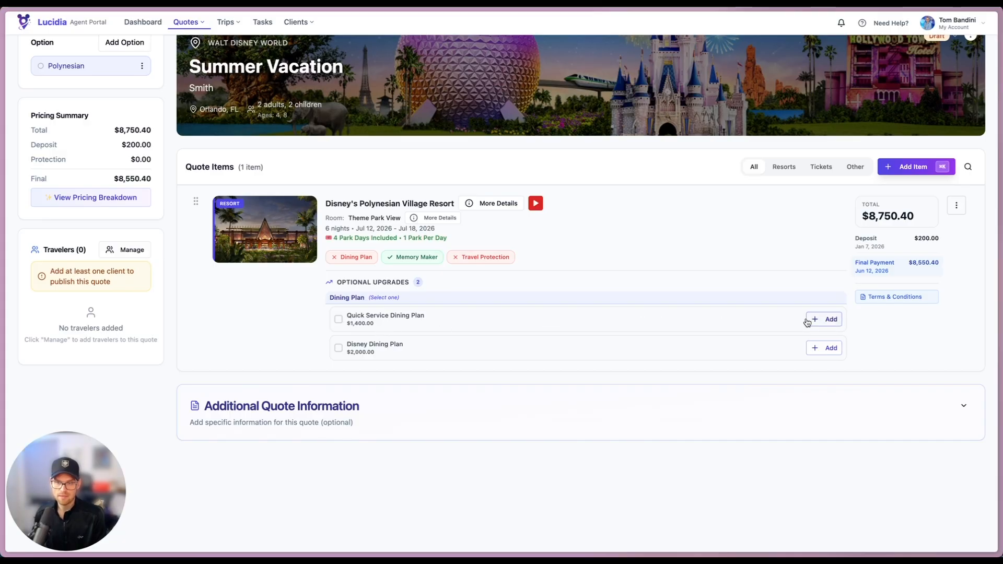
Add the Quick Service Dining Plan upgrade to the Polynesian package, and remove it again.
{"action": "left_click", "coordinate": [828, 319]}
{"action": "left_click", "coordinate": [566, 313]}
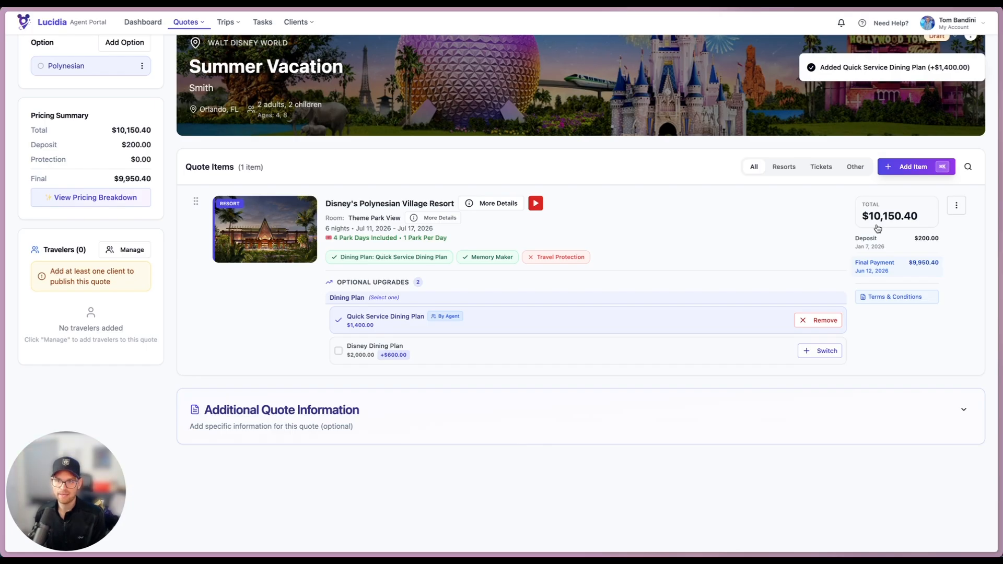
{"action": "left_click", "coordinate": [812, 320]}
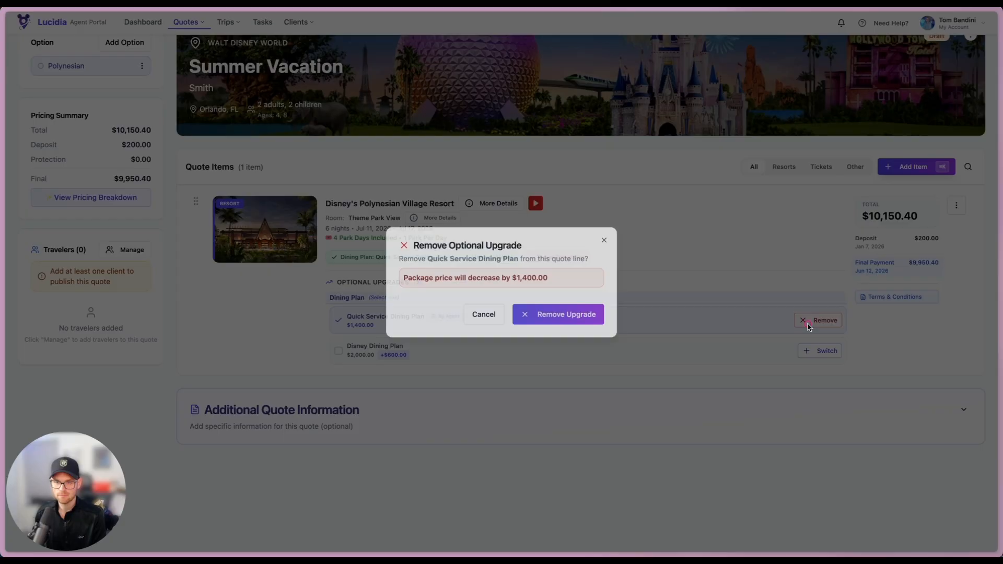
{"action": "left_click", "coordinate": [578, 313]}
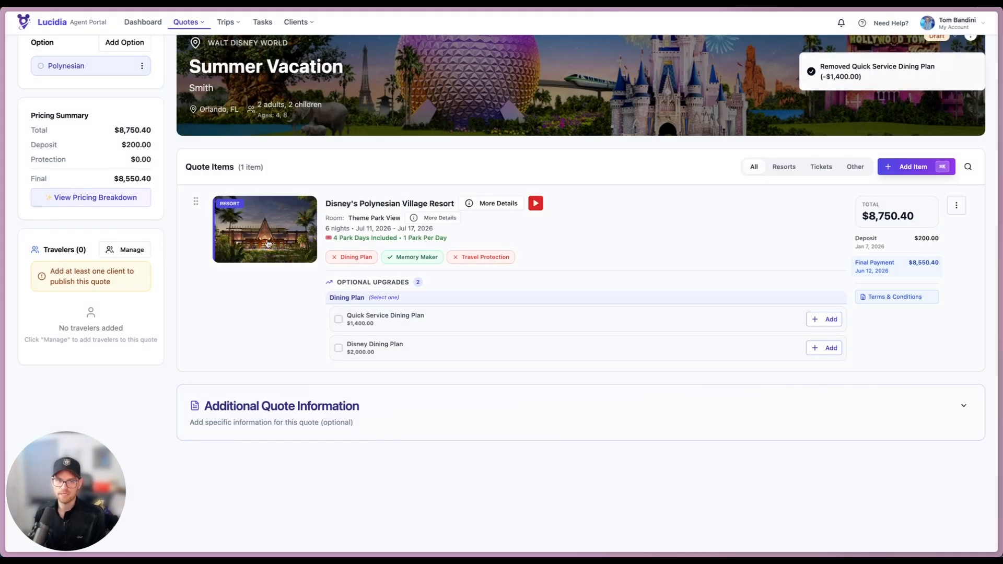
{"action": "scroll", "coordinate": [268, 244], "scroll_direction": "up", "scroll_amount": 2}
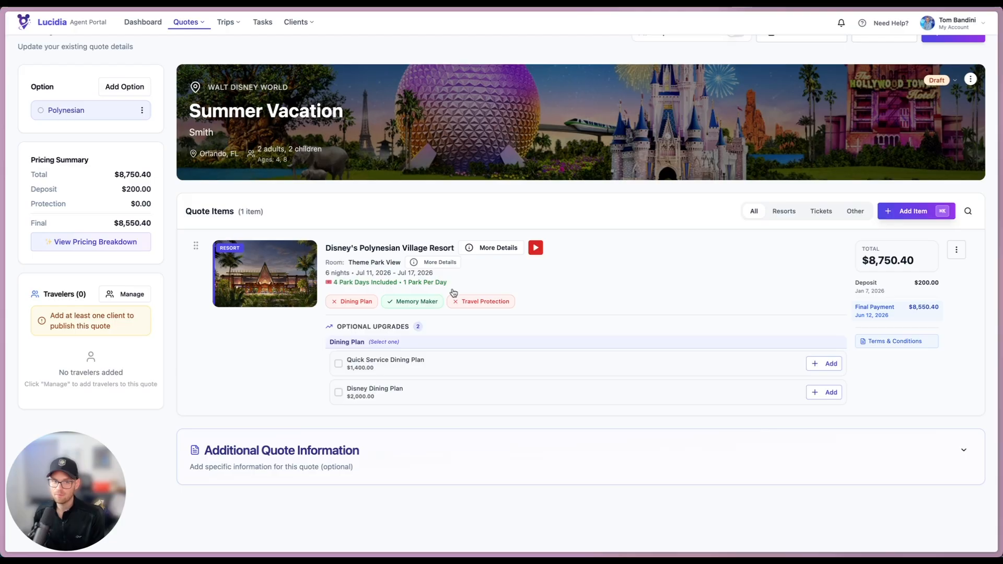
{"action": "scroll", "coordinate": [453, 292], "scroll_direction": "up", "scroll_amount": 1}
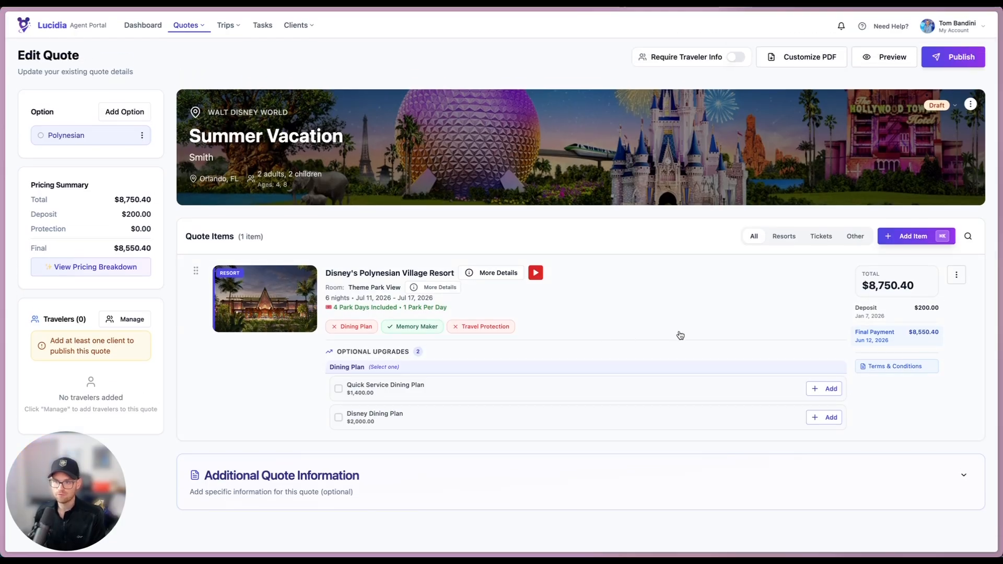
{"action": "left_click", "coordinate": [956, 275]}
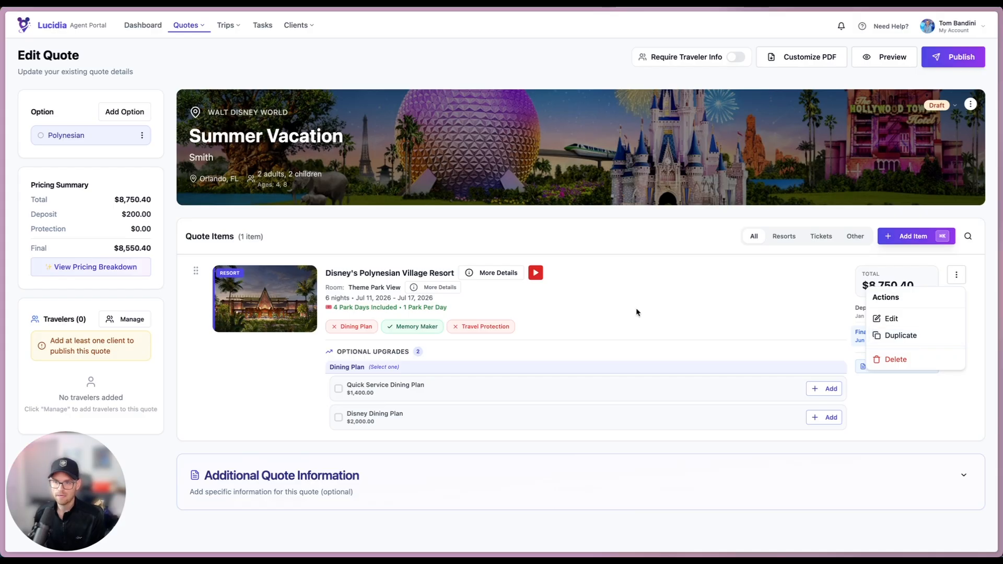
{"action": "left_click", "coordinate": [141, 135]}
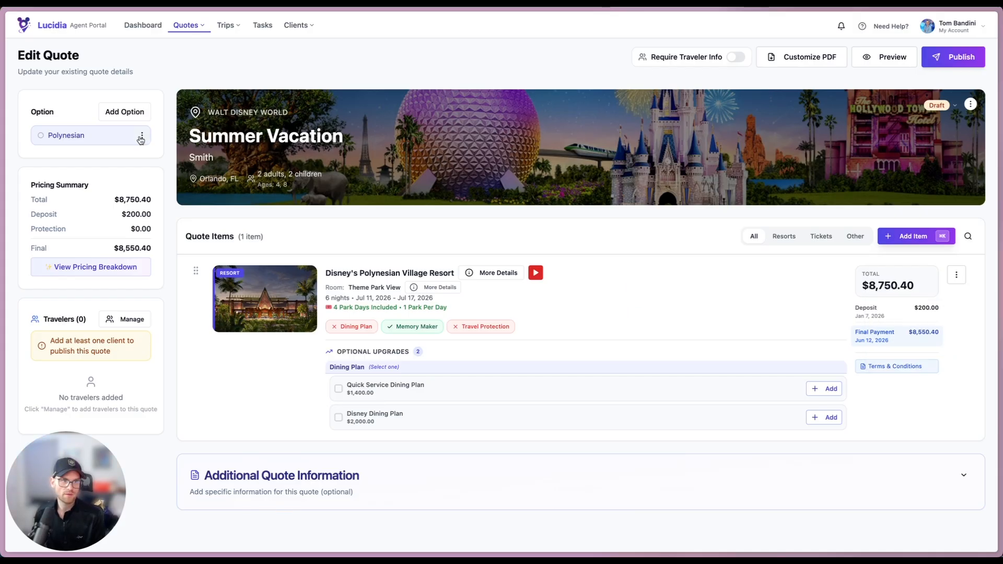
Duplicate the Polynesian quote option under the name Contemporary.
{"action": "left_click", "coordinate": [142, 135]}
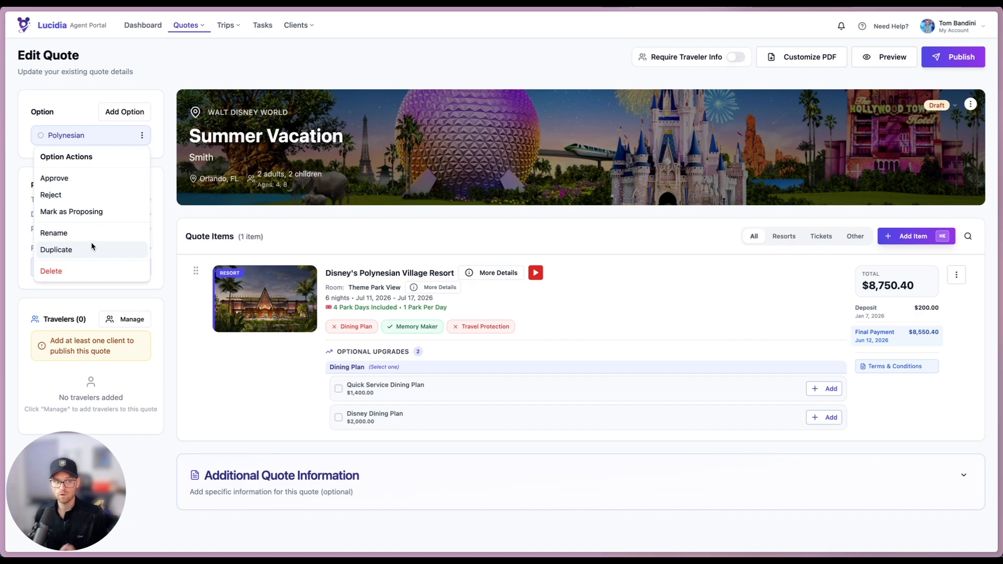
{"action": "left_click", "coordinate": [55, 250]}
{"action": "type", "text": "C"}
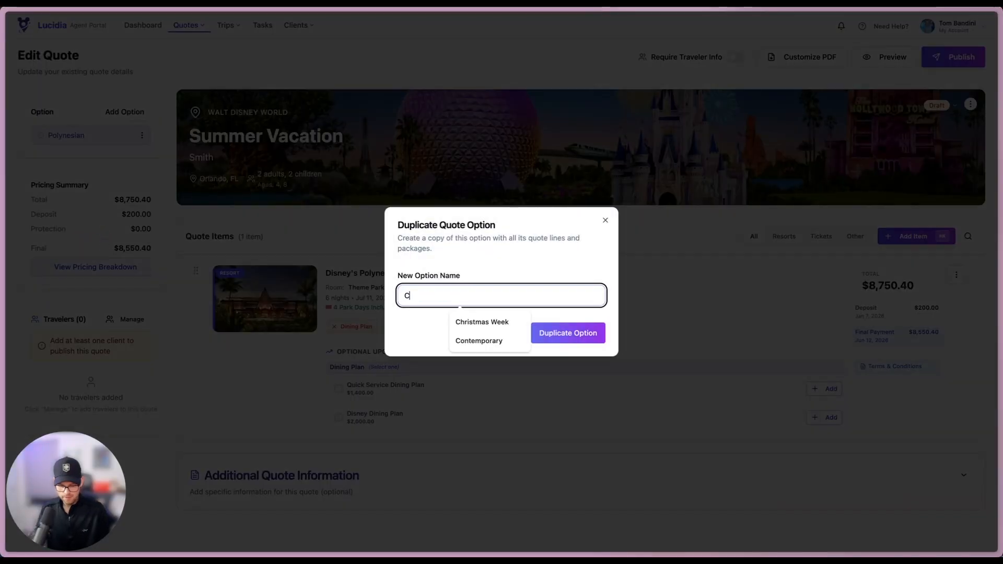
{"action": "type", "text": "ontemporary"}
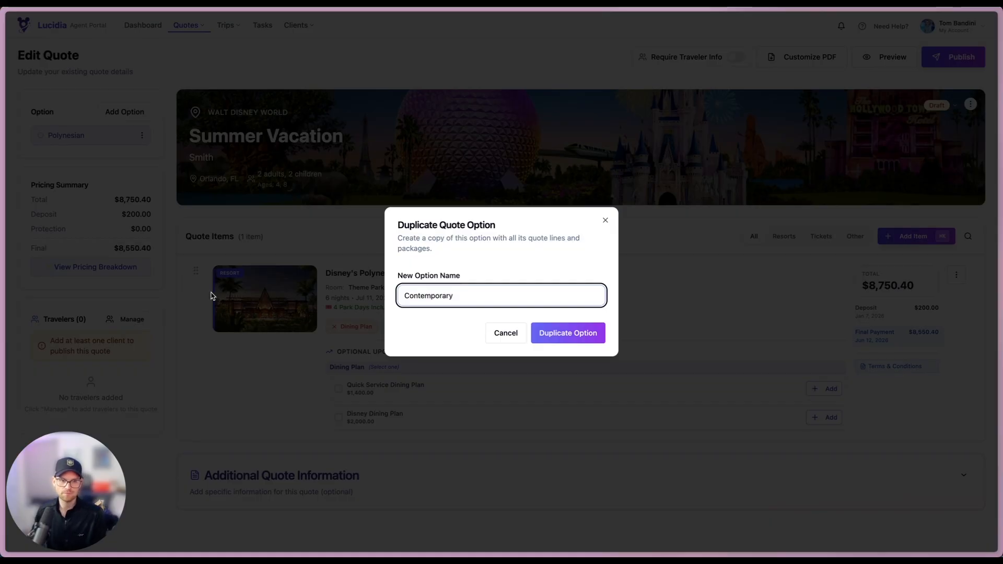
{"action": "left_click", "coordinate": [567, 332]}
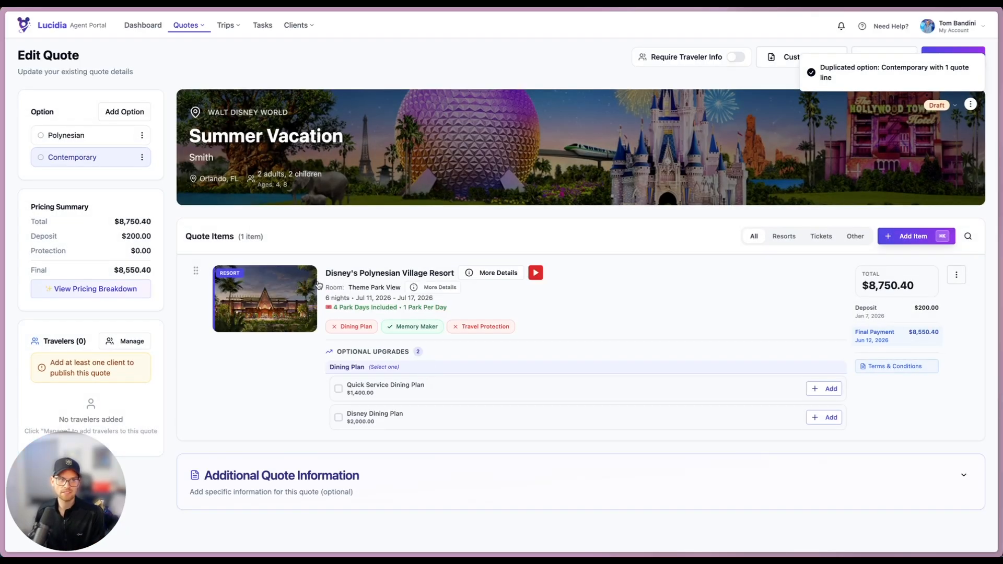
Edit the resort item in the Contemporary option, search the resorts for "cont" and change the resort to Disney's Contemporary Resort.
{"action": "left_click", "coordinate": [371, 310]}
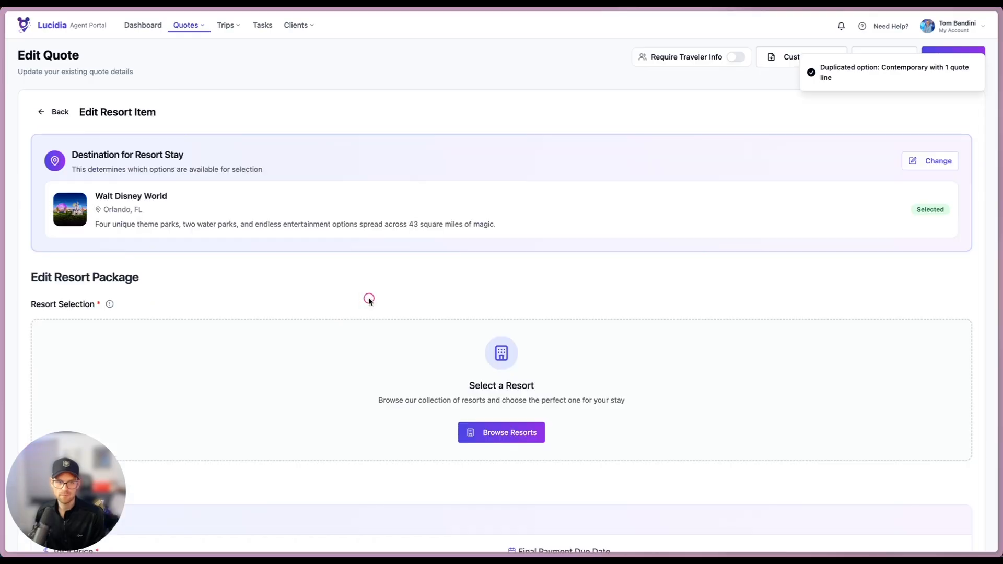
{"action": "scroll", "coordinate": [444, 339], "scroll_direction": "down", "scroll_amount": 1}
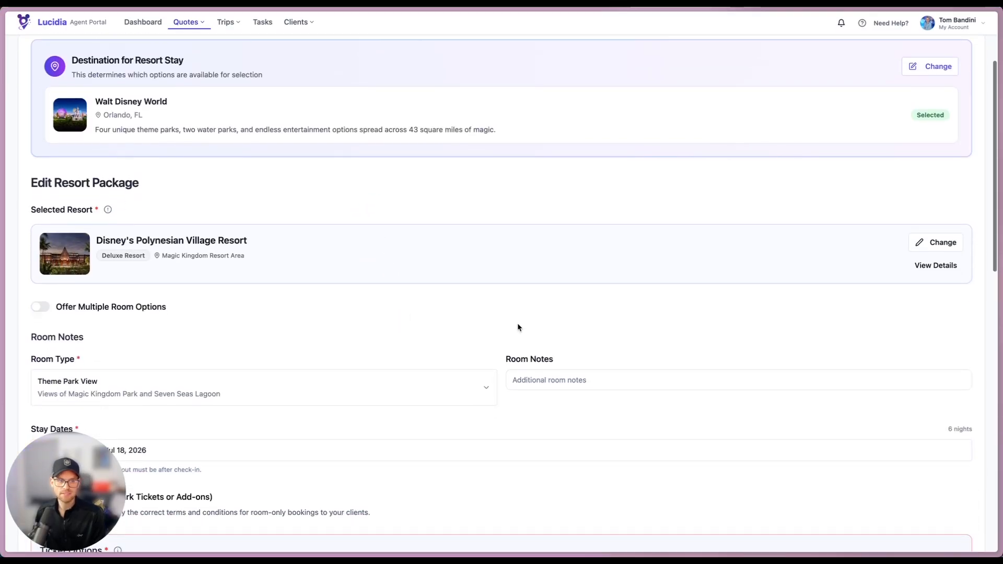
{"action": "left_click", "coordinate": [931, 248]}
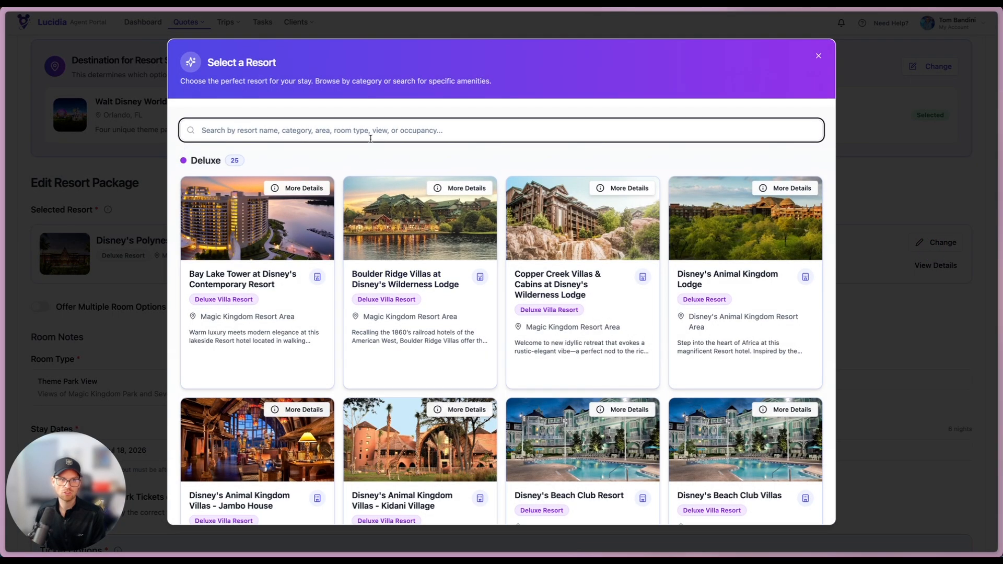
{"action": "type", "text": "cont"}
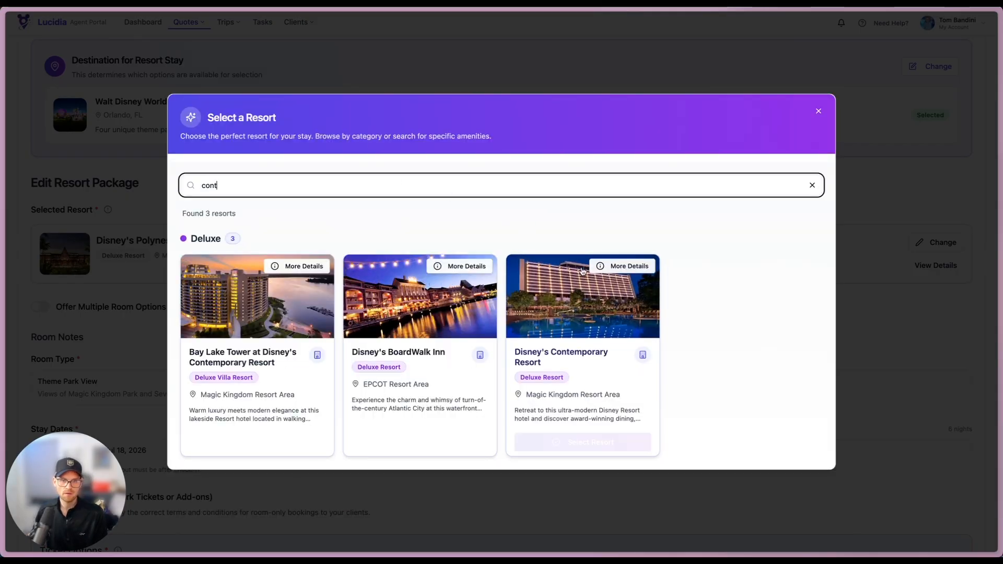
{"action": "left_click", "coordinate": [590, 285]}
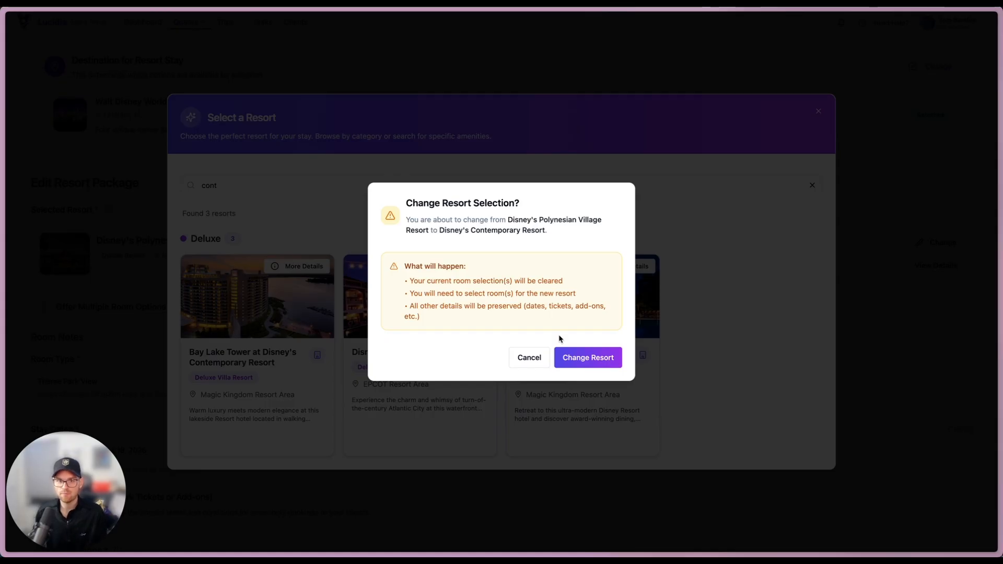
{"action": "left_click", "coordinate": [577, 360]}
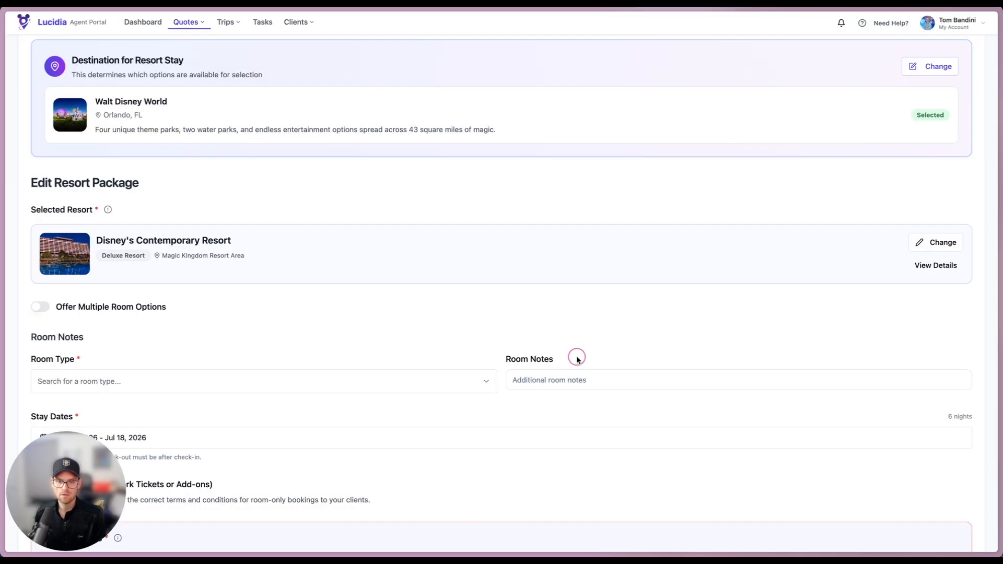
Choose Main Tower - Theme Park View as the Contemporary package's room type.
{"action": "scroll", "coordinate": [256, 334], "scroll_direction": "down", "scroll_amount": 1}
{"action": "left_click", "coordinate": [242, 339]}
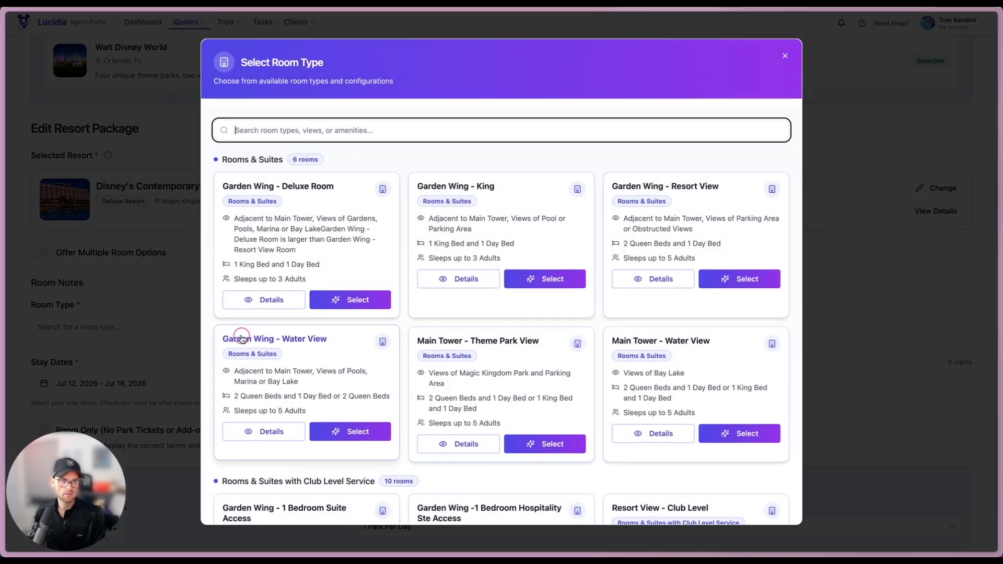
{"action": "scroll", "coordinate": [488, 349], "scroll_direction": "down", "scroll_amount": 1}
{"action": "left_click", "coordinate": [489, 349]}
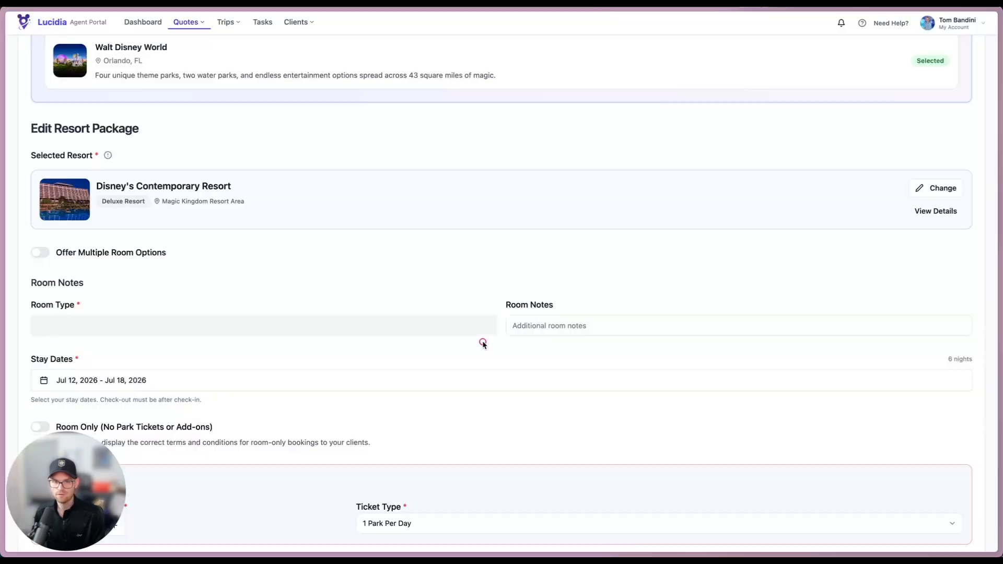
Set the Contemporary package's total price to 7550.40 and its deposit amount to 200.
{"action": "scroll", "coordinate": [287, 336], "scroll_direction": "down", "scroll_amount": 4}
{"action": "scroll", "coordinate": [287, 337], "scroll_direction": "down", "scroll_amount": 5}
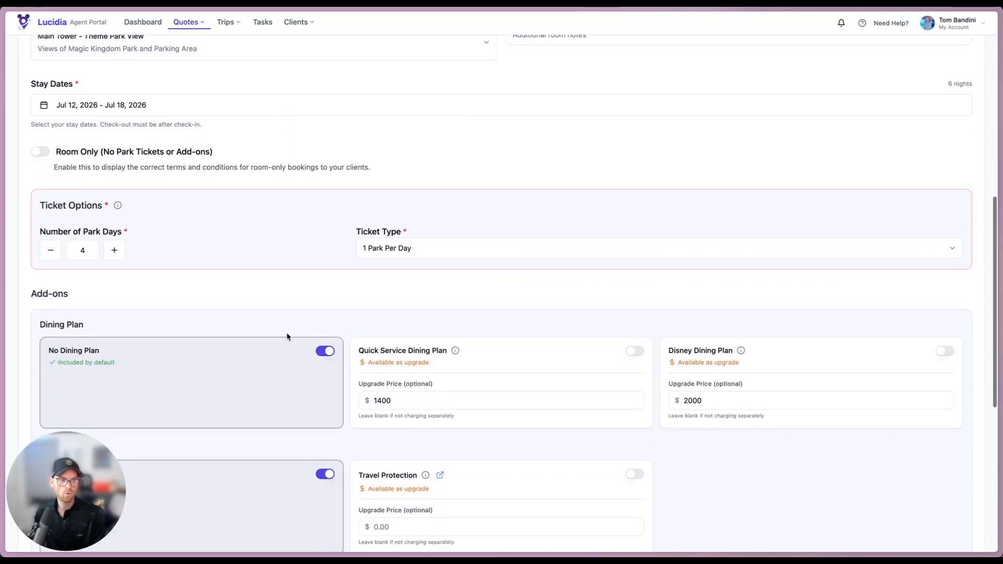
{"action": "scroll", "coordinate": [286, 337], "scroll_direction": "down", "scroll_amount": 2}
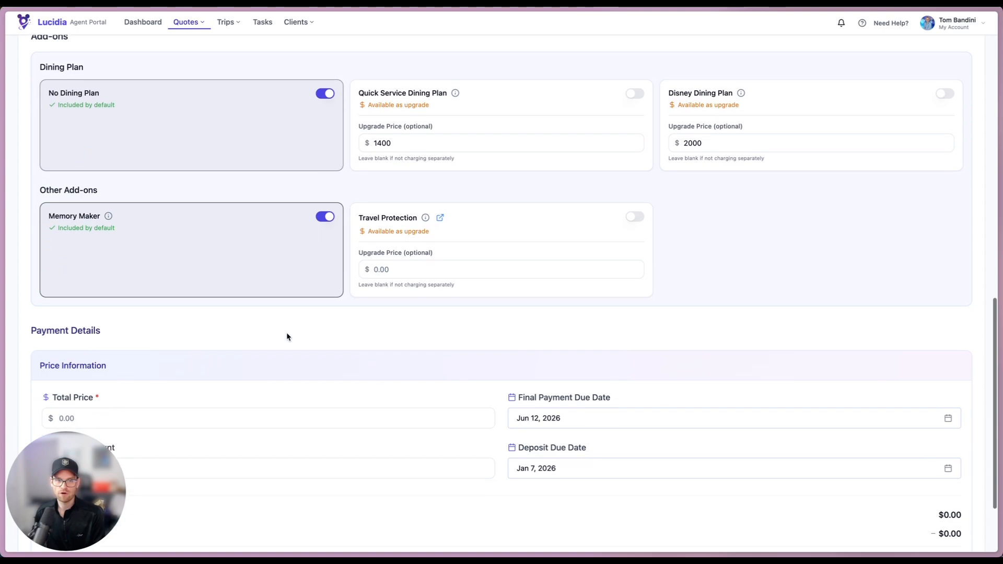
{"action": "left_click", "coordinate": [155, 394]}
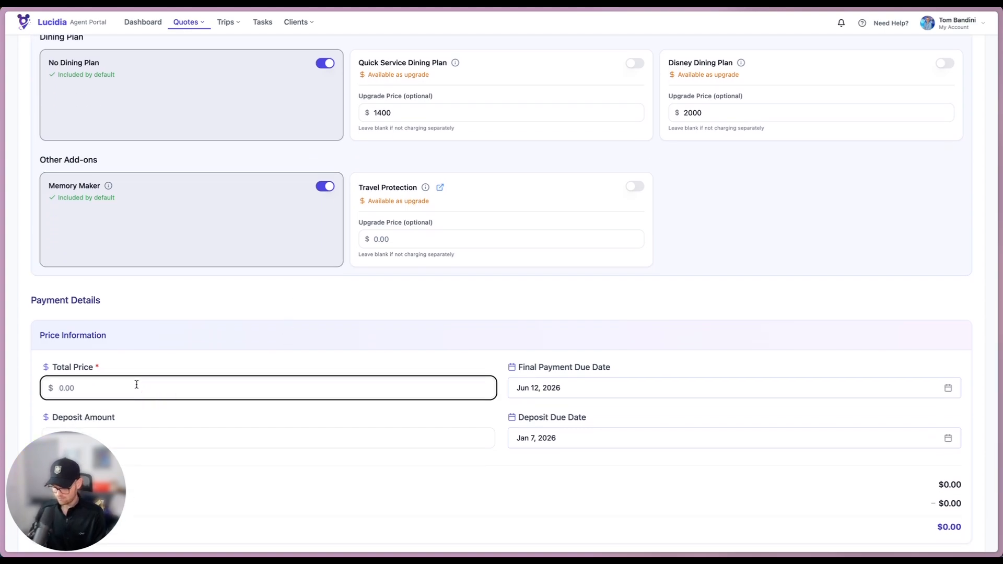
{"action": "type", "text": "7550.40"}
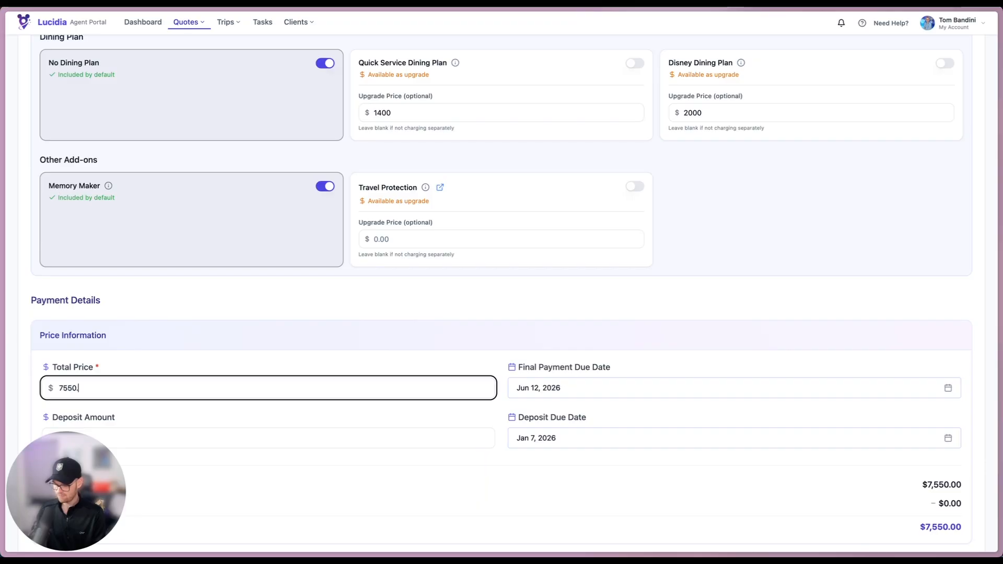
{"action": "left_click", "coordinate": [211, 439]}
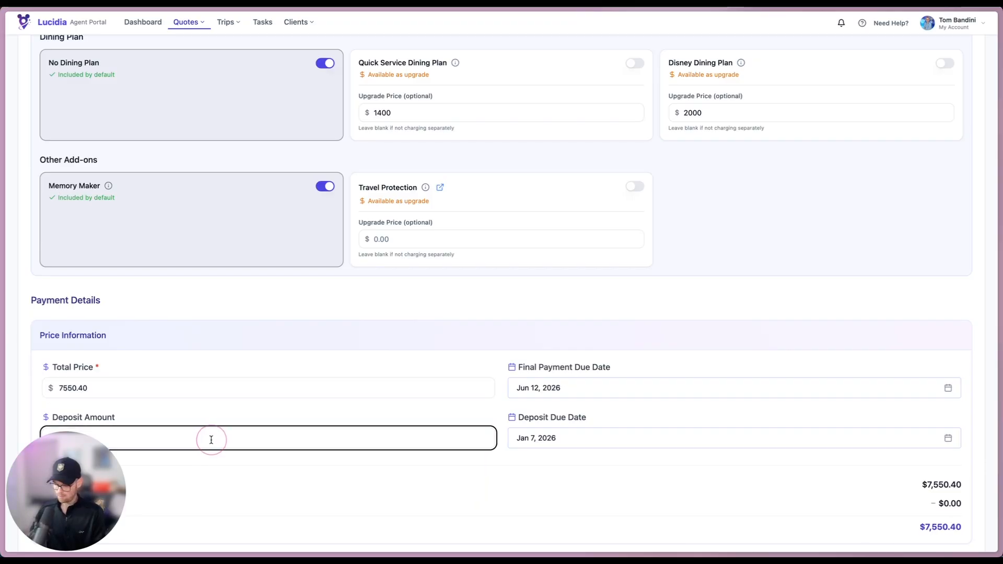
{"action": "type", "text": "200"}
{"action": "scroll", "coordinate": [659, 414], "scroll_direction": "down", "scroll_amount": 2}
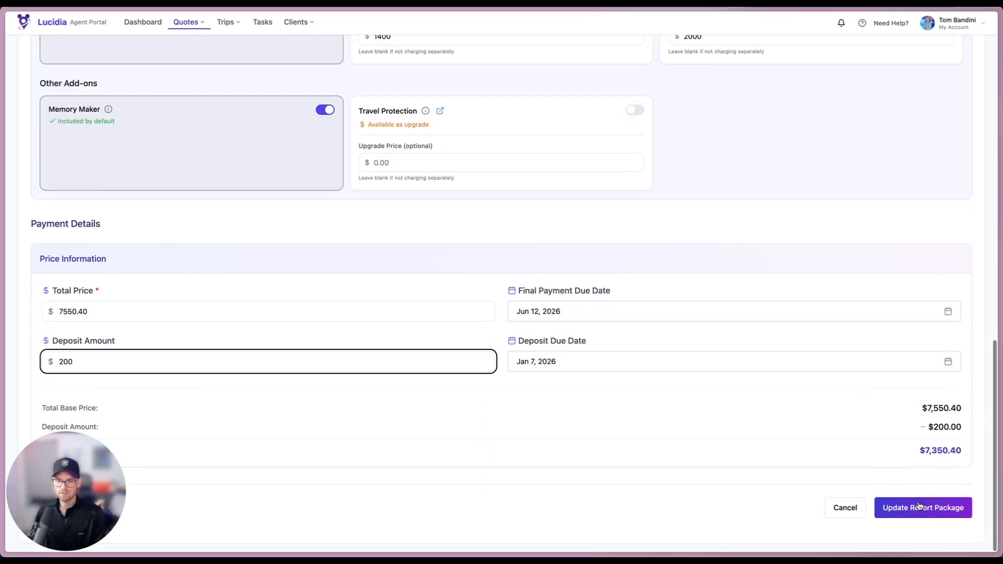
Save the updated resort package in the Contemporary option.
{"action": "left_click", "coordinate": [920, 507]}
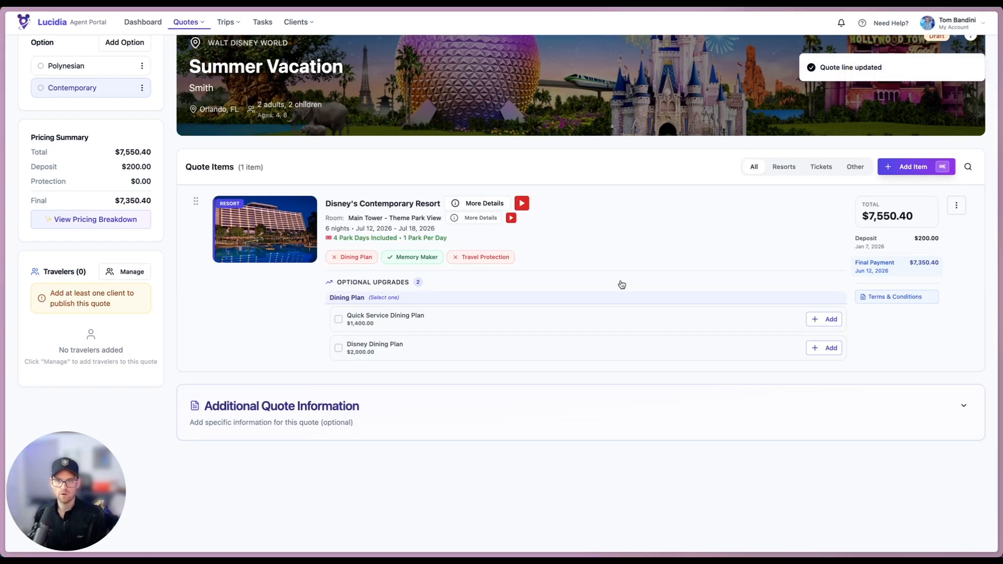
{"action": "scroll", "coordinate": [574, 293], "scroll_direction": "up", "scroll_amount": 3}
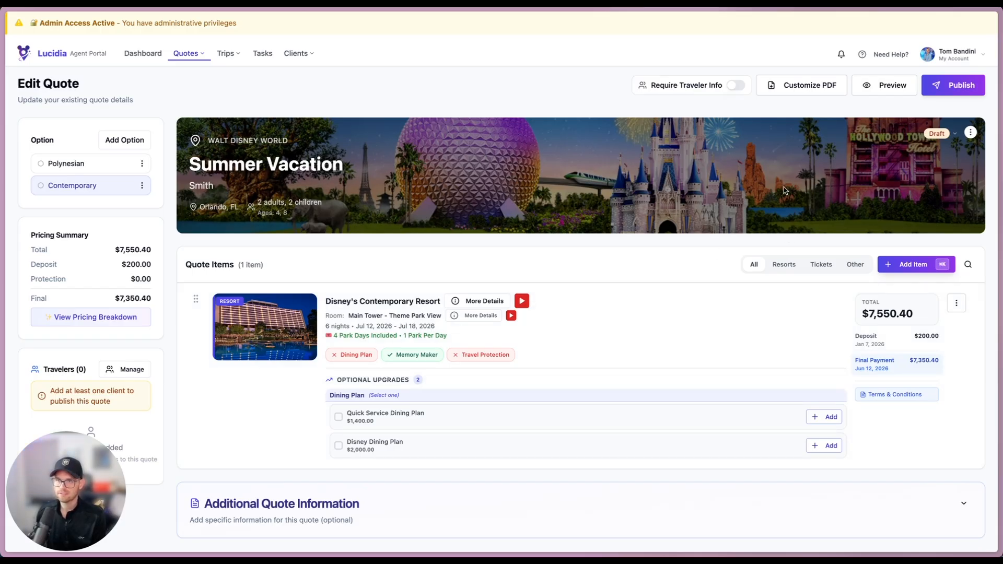
Preview the quote as clients see it, compare both package options and try adding the Disney Dining Plan to the Polynesian option.
{"action": "left_click", "coordinate": [882, 89]}
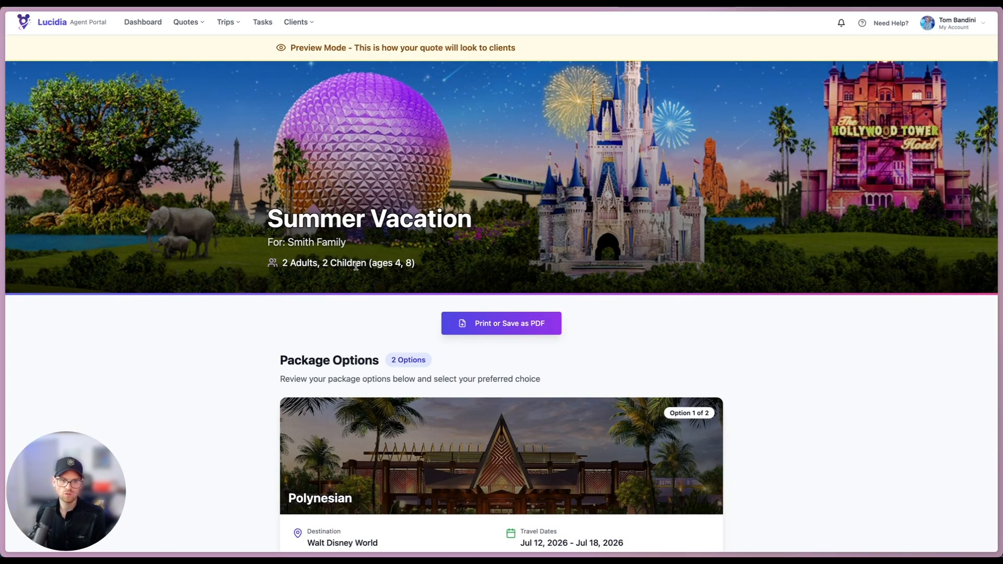
{"action": "scroll", "coordinate": [358, 258], "scroll_direction": "down", "scroll_amount": 5}
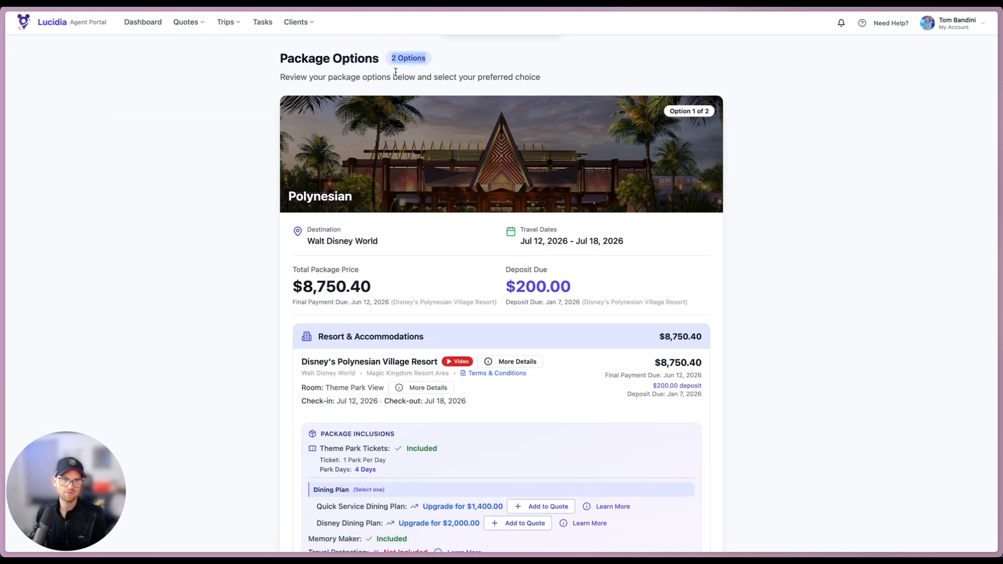
{"action": "scroll", "coordinate": [406, 130], "scroll_direction": "down", "scroll_amount": 1}
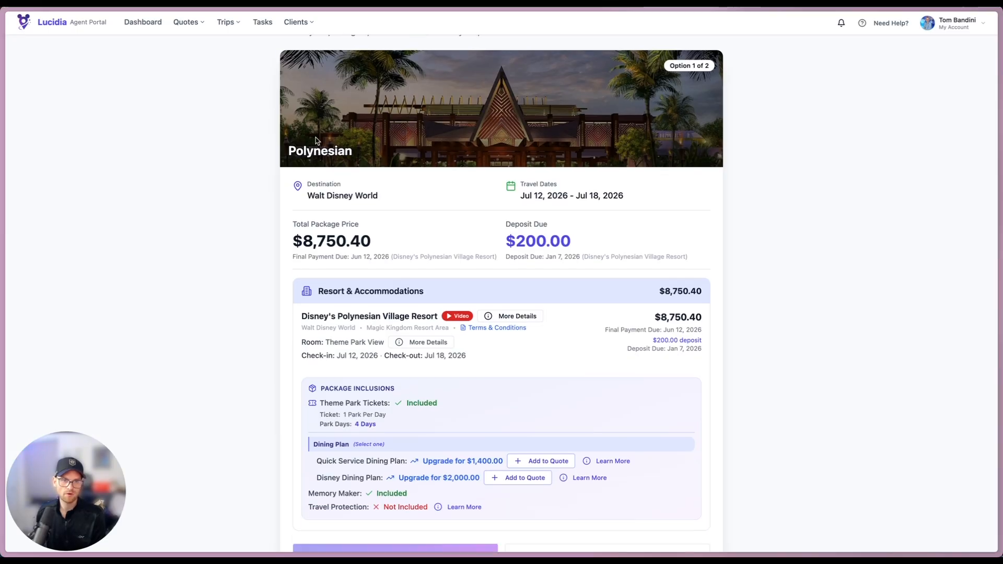
{"action": "scroll", "coordinate": [329, 204], "scroll_direction": "down", "scroll_amount": 8}
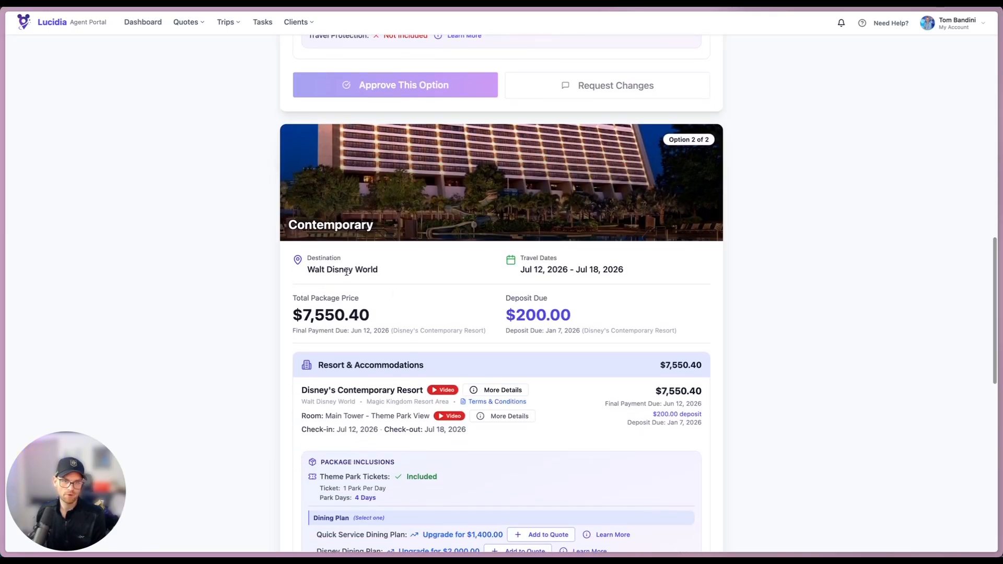
{"action": "scroll", "coordinate": [346, 271], "scroll_direction": "up", "scroll_amount": 6}
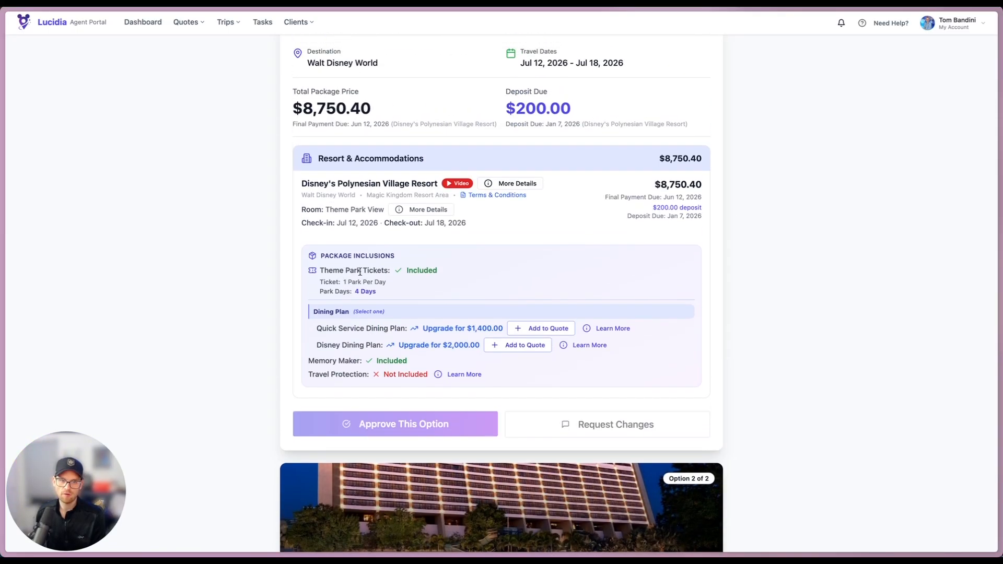
{"action": "left_click", "coordinate": [522, 346]}
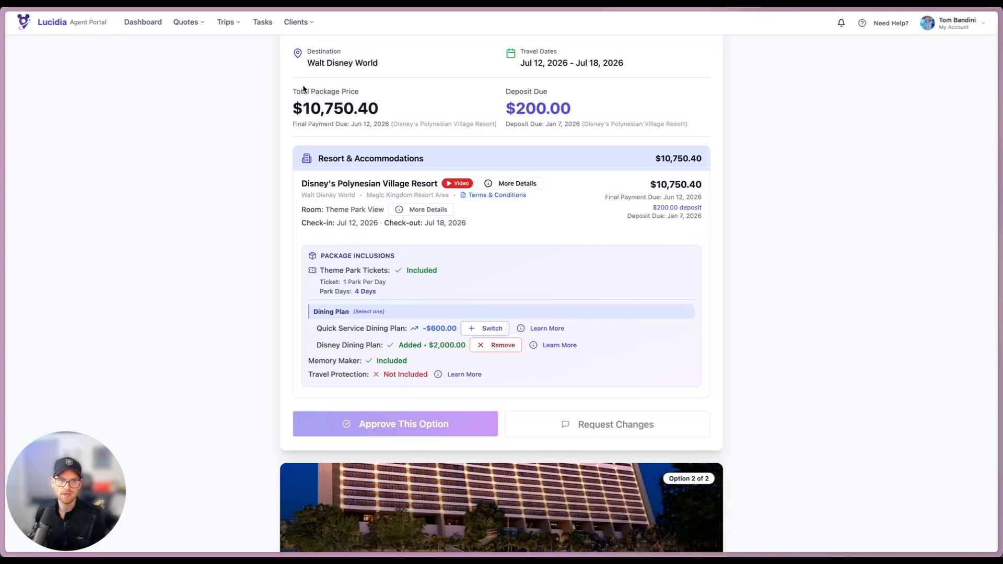
Open the details of Disney's Polynesian Village Resort, examine its stay, ticket, dining plan and room information, and close them.
{"action": "left_click", "coordinate": [496, 184]}
{"action": "scroll", "coordinate": [548, 259], "scroll_direction": "down", "scroll_amount": 5}
{"action": "scroll", "coordinate": [548, 260], "scroll_direction": "down", "scroll_amount": 2}
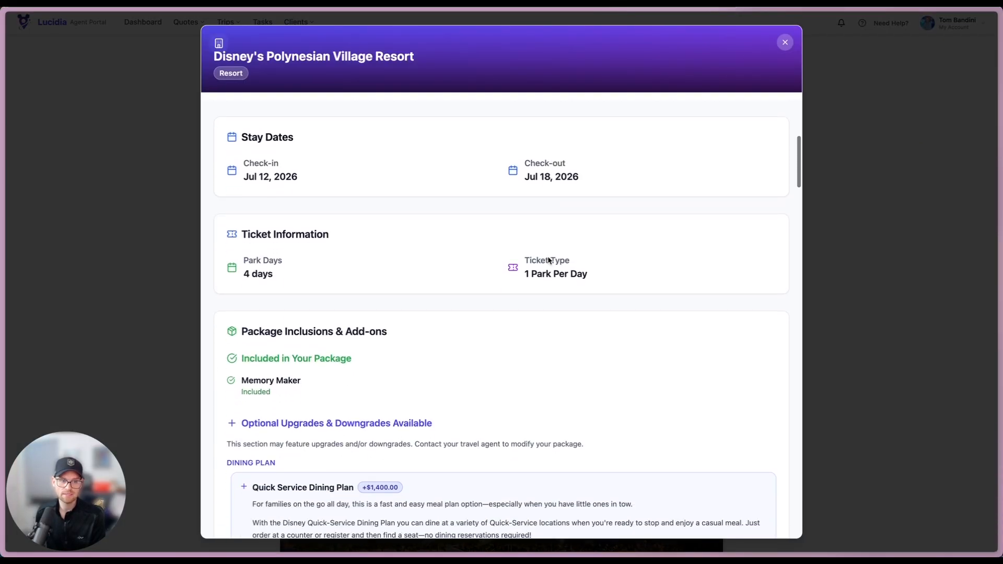
{"action": "scroll", "coordinate": [453, 371], "scroll_direction": "down", "scroll_amount": 15}
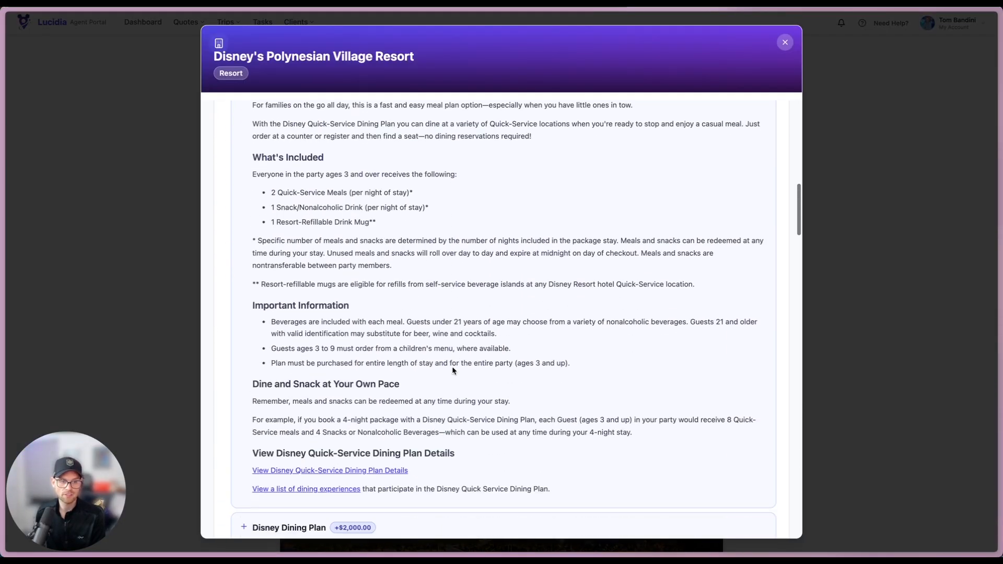
{"action": "scroll", "coordinate": [453, 370], "scroll_direction": "down", "scroll_amount": 20}
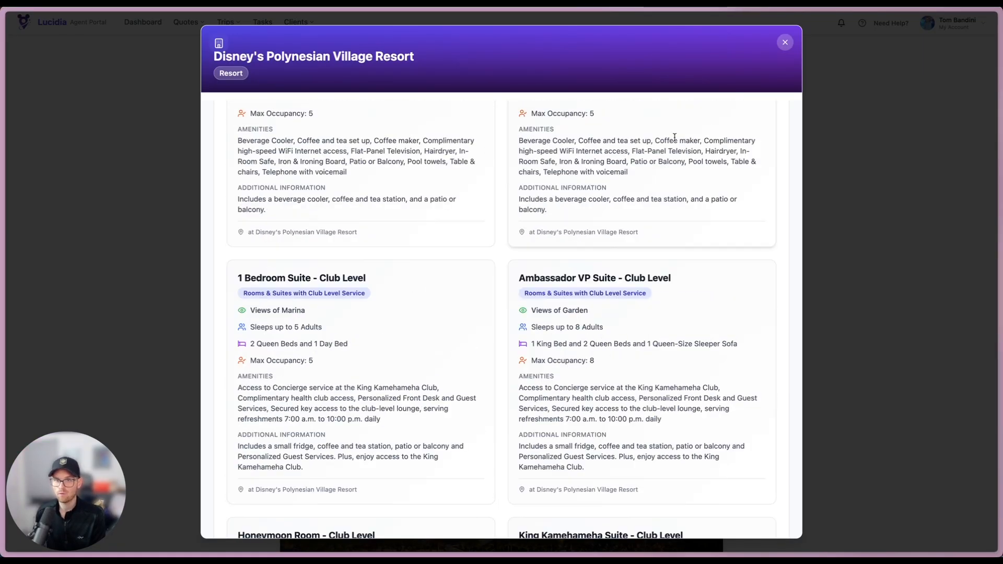
{"action": "left_click", "coordinate": [785, 42]}
View the Polynesian resort's video and its terms and conditions from the preview, closing each page after viewing it.
{"action": "left_click", "coordinate": [459, 145]}
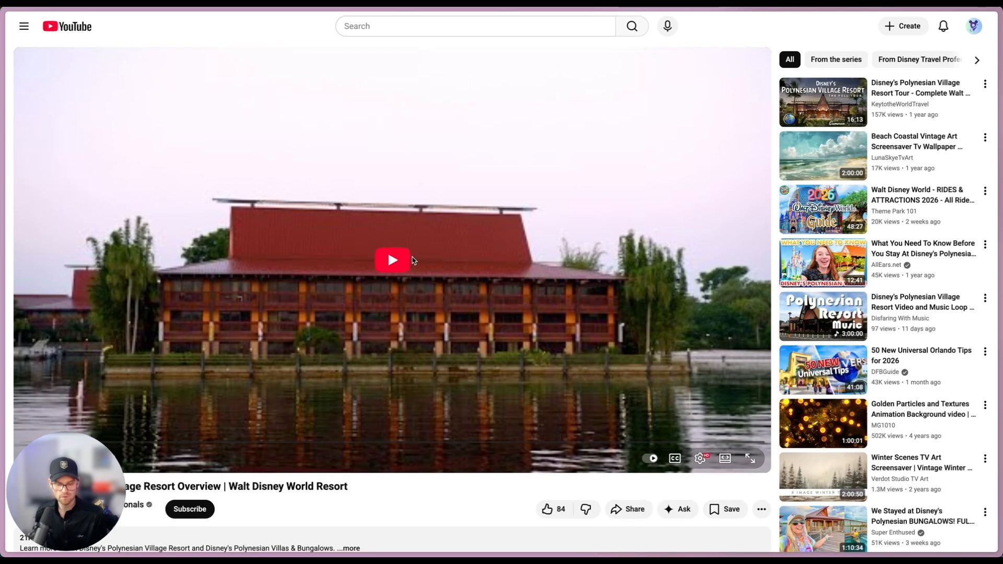
{"action": "key", "text": "super+w"}
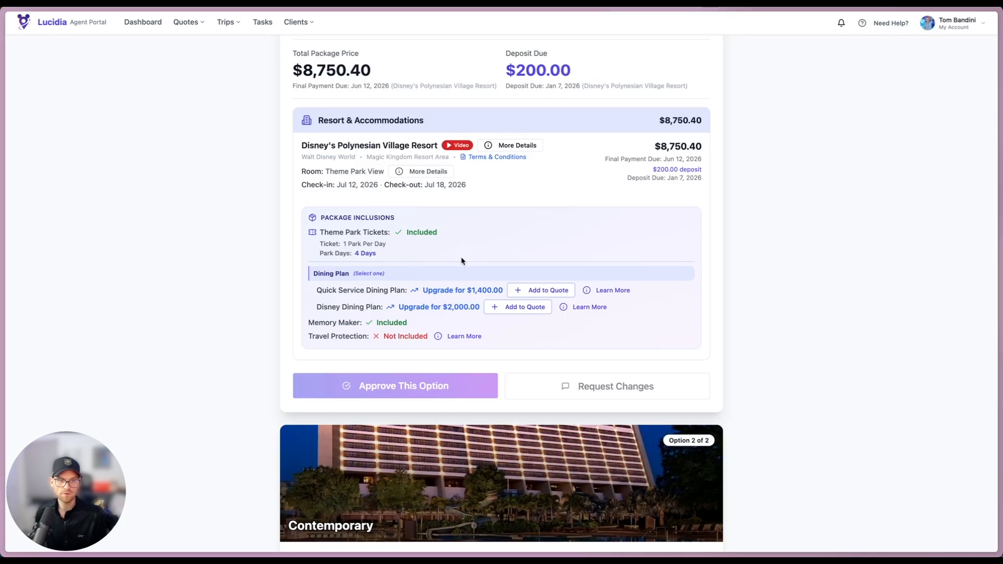
{"action": "left_click", "coordinate": [491, 159]}
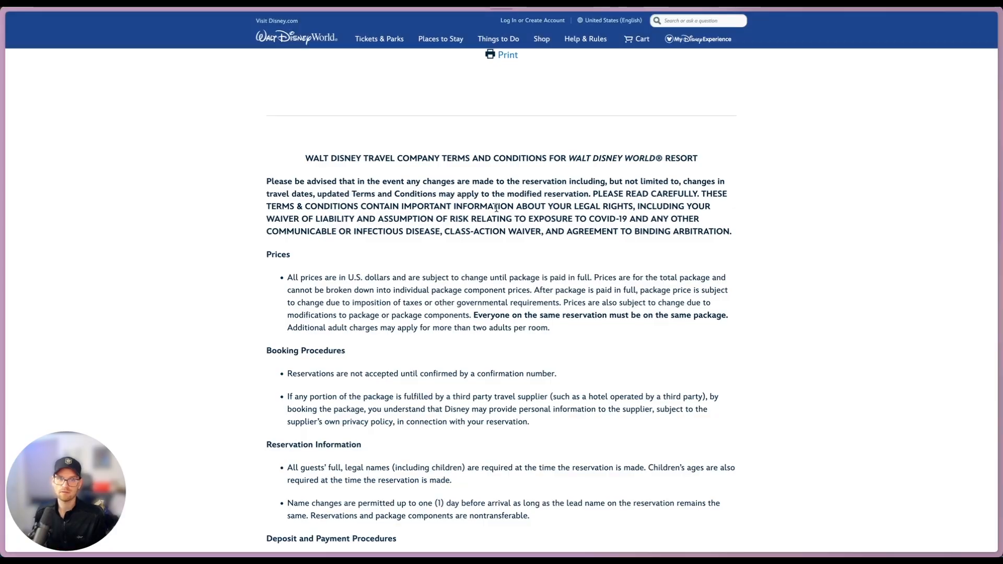
{"action": "key", "text": "super+w"}
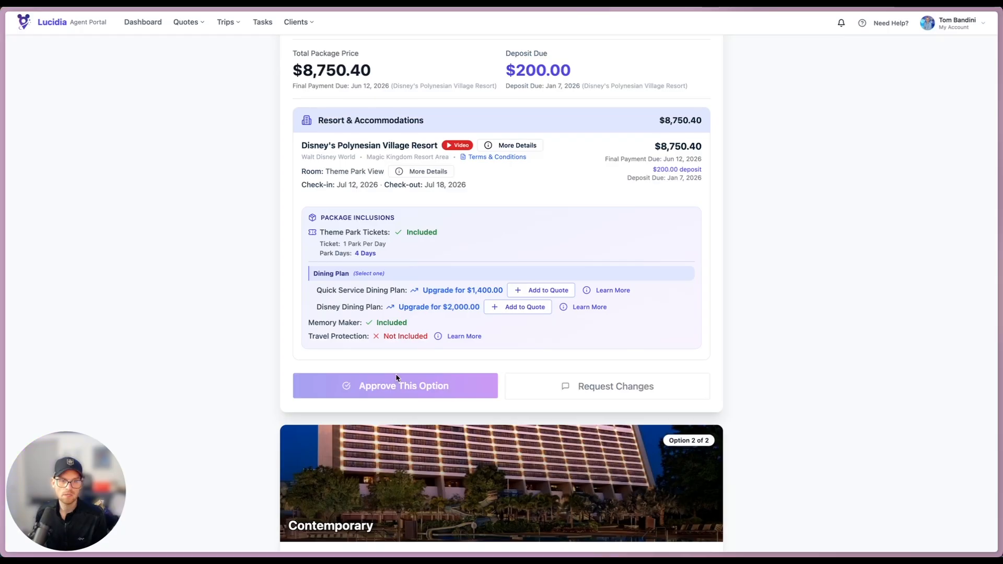
{"action": "scroll", "coordinate": [505, 402], "scroll_direction": "down", "scroll_amount": 2}
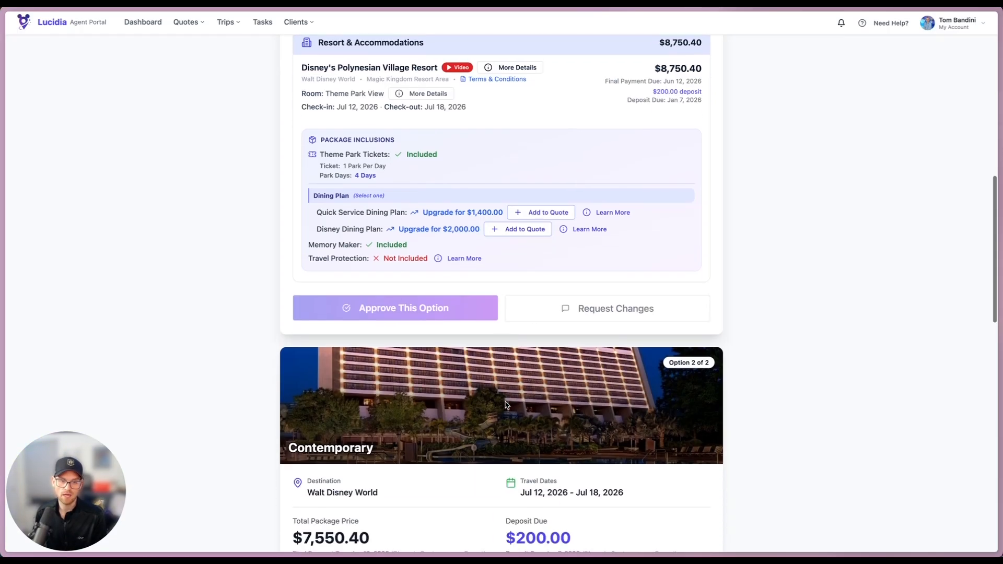
{"action": "scroll", "coordinate": [505, 405], "scroll_direction": "up", "scroll_amount": 1}
{"action": "scroll", "coordinate": [505, 404], "scroll_direction": "up", "scroll_amount": 1}
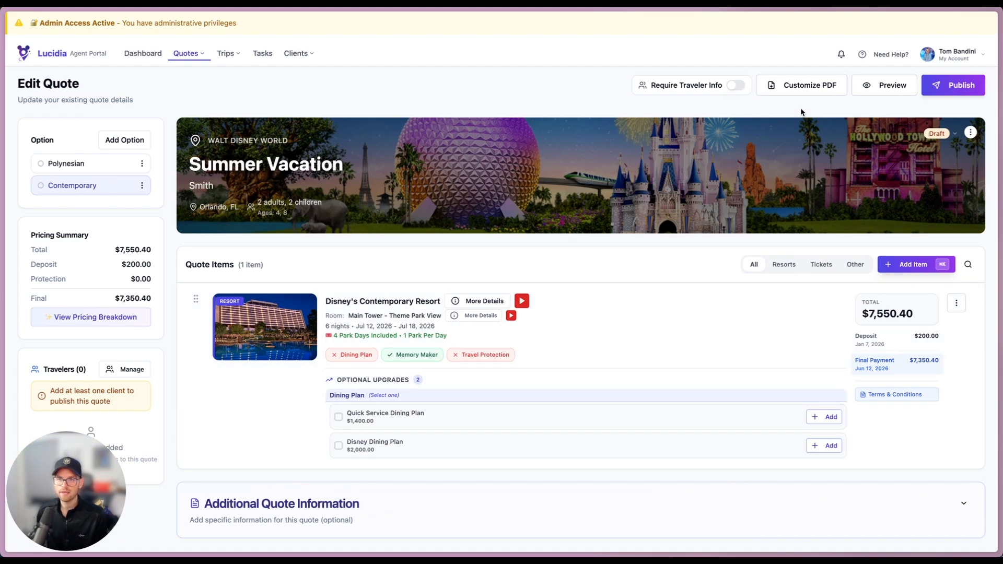
Open the quote's PDF customization view and examine the cover page, the Polynesian pricing summary and its package details.
{"action": "left_click", "coordinate": [803, 84]}
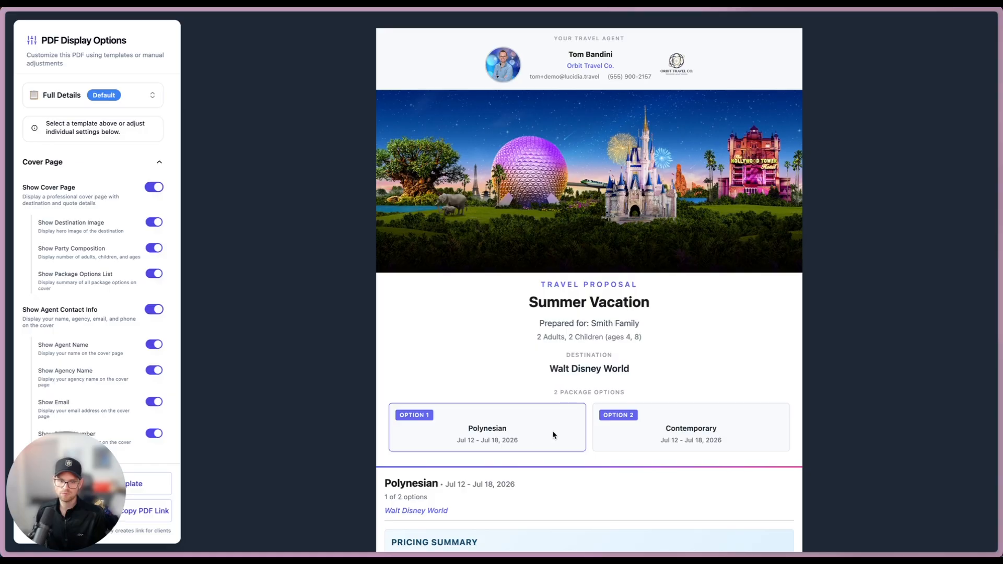
{"action": "scroll", "coordinate": [551, 431], "scroll_direction": "down", "scroll_amount": 5}
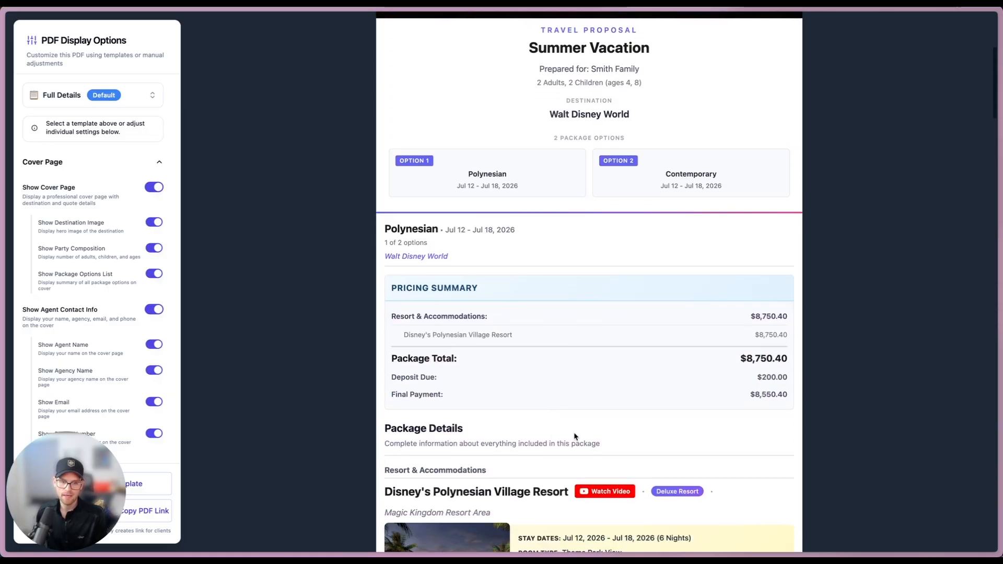
{"action": "left_click", "coordinate": [606, 493]}
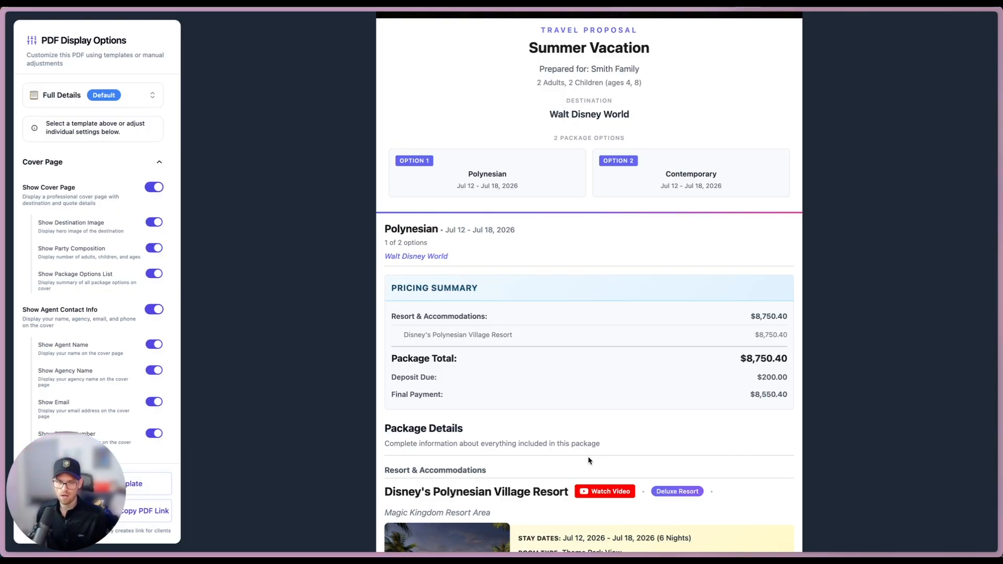
{"action": "scroll", "coordinate": [587, 456], "scroll_direction": "down", "scroll_amount": 5}
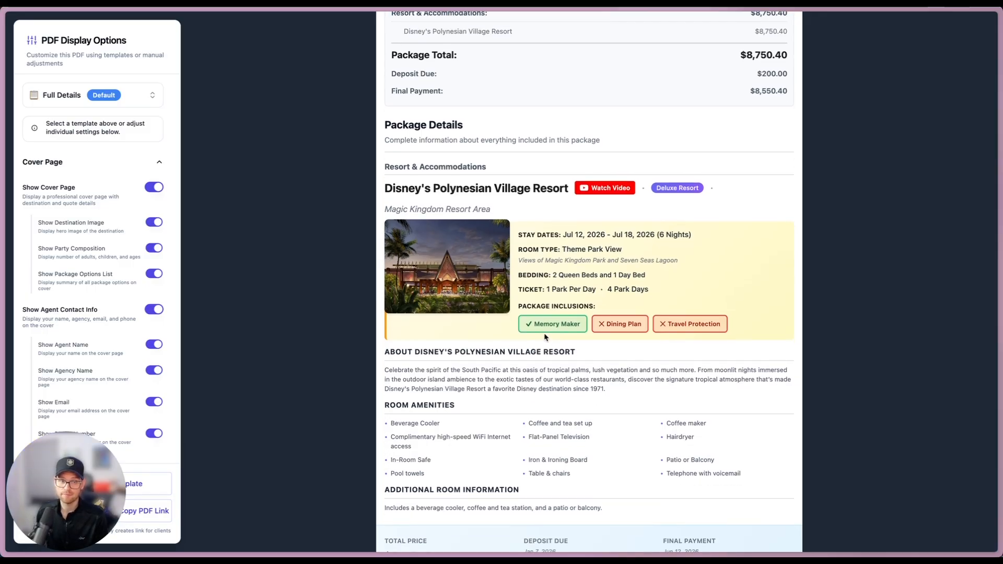
{"action": "scroll", "coordinate": [462, 231], "scroll_direction": "down", "scroll_amount": 1}
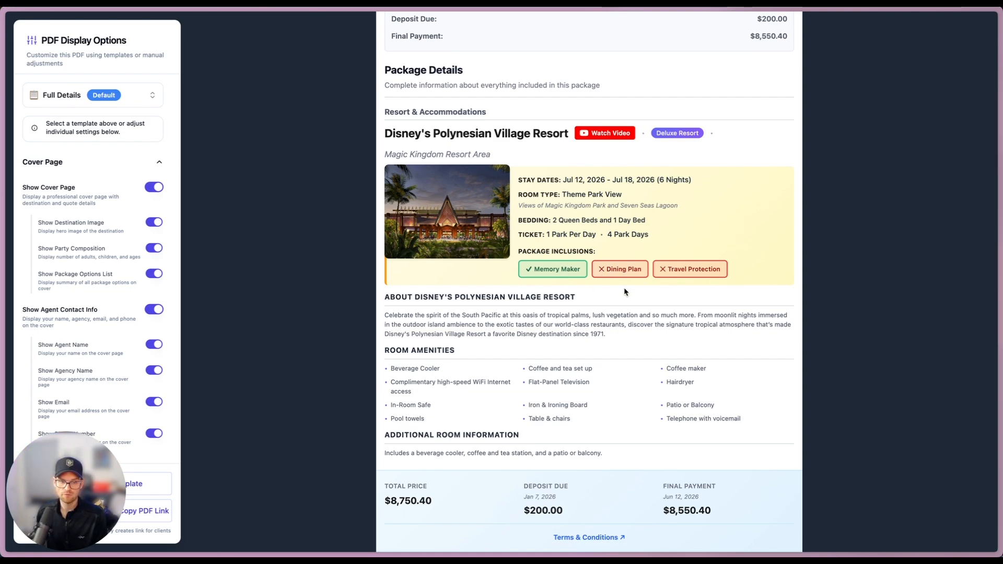
{"action": "scroll", "coordinate": [539, 314], "scroll_direction": "down", "scroll_amount": 4}
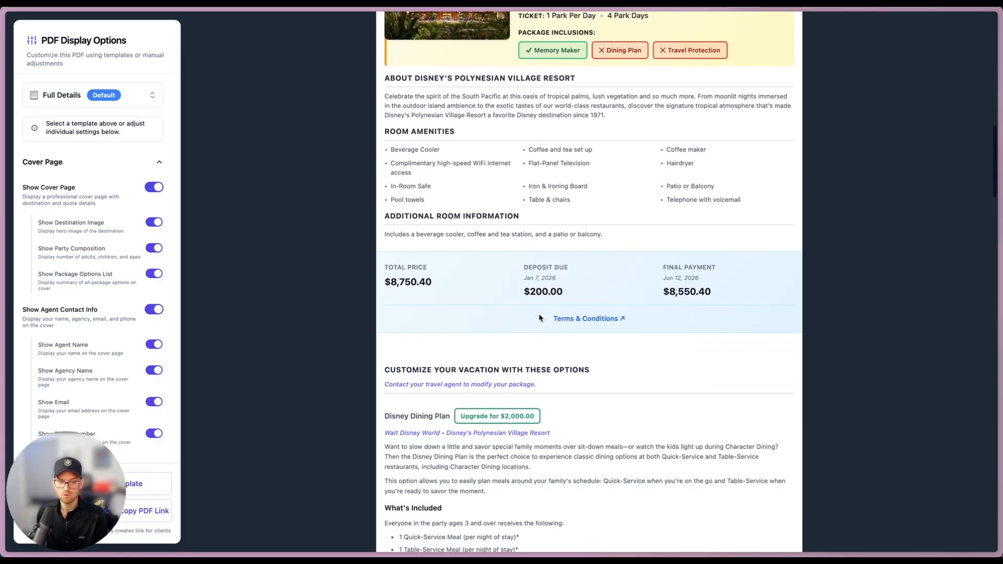
Examine the dining plan upgrade descriptions and the Contemporary option's pricing and package details in the PDF.
{"action": "scroll", "coordinate": [538, 317], "scroll_direction": "down", "scroll_amount": 2}
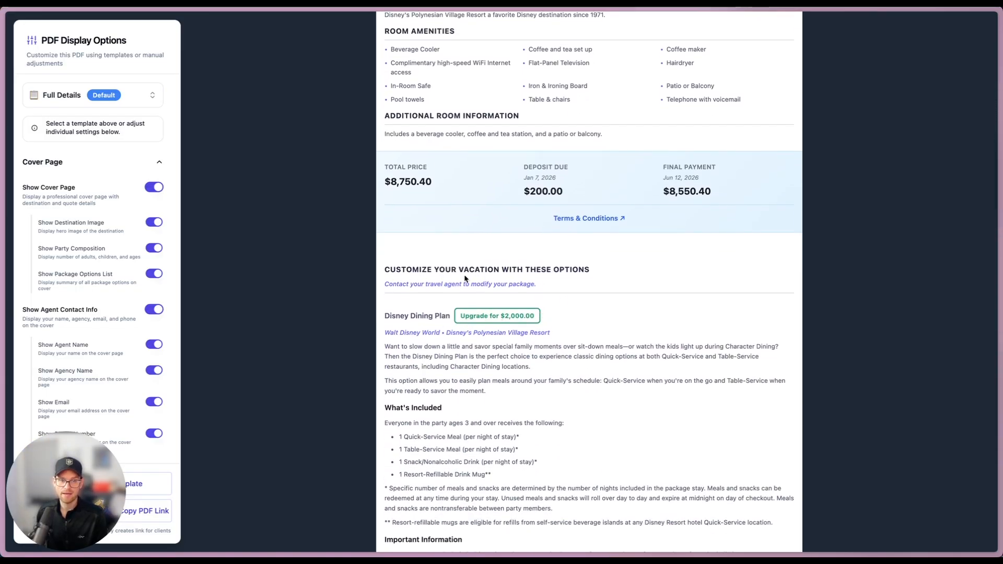
{"action": "scroll", "coordinate": [529, 305], "scroll_direction": "down", "scroll_amount": 1}
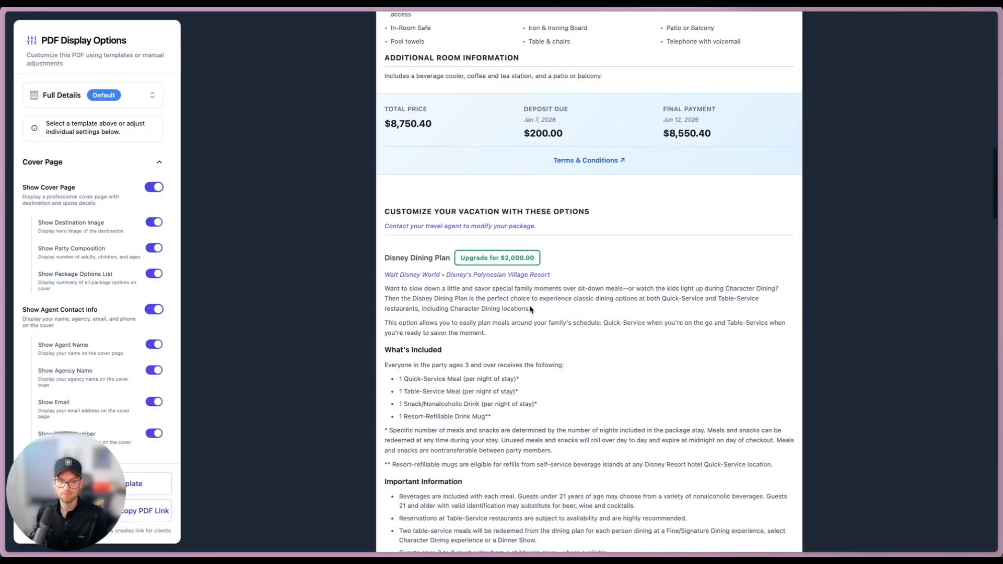
{"action": "scroll", "coordinate": [529, 309], "scroll_direction": "down", "scroll_amount": 2}
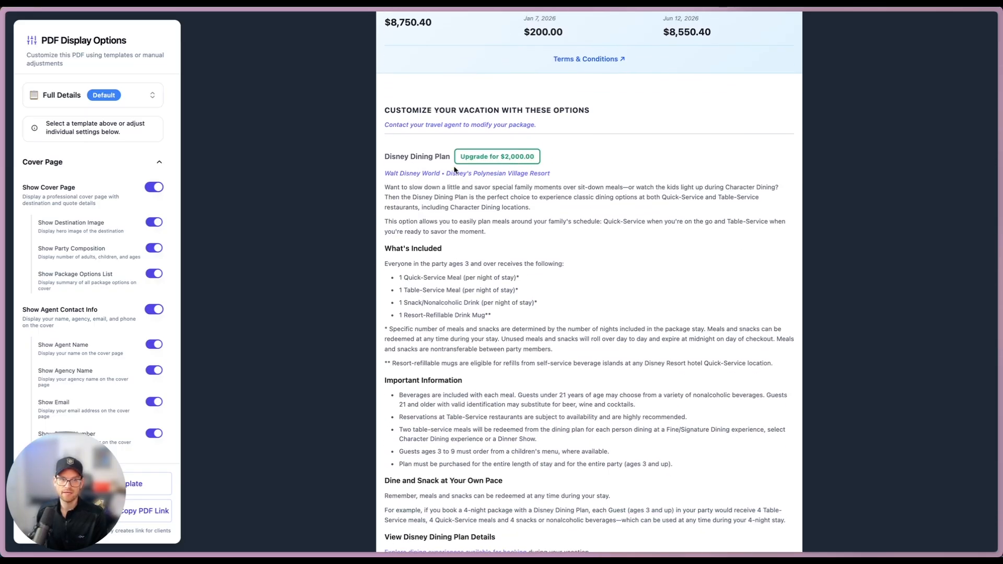
{"action": "scroll", "coordinate": [485, 323], "scroll_direction": "down", "scroll_amount": 5}
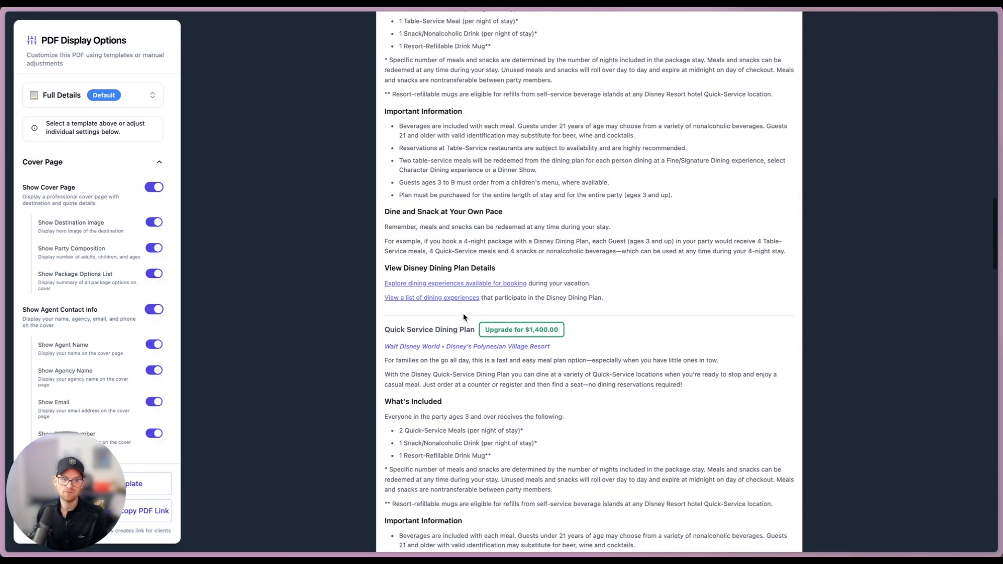
{"action": "scroll", "coordinate": [470, 366], "scroll_direction": "down", "scroll_amount": 5}
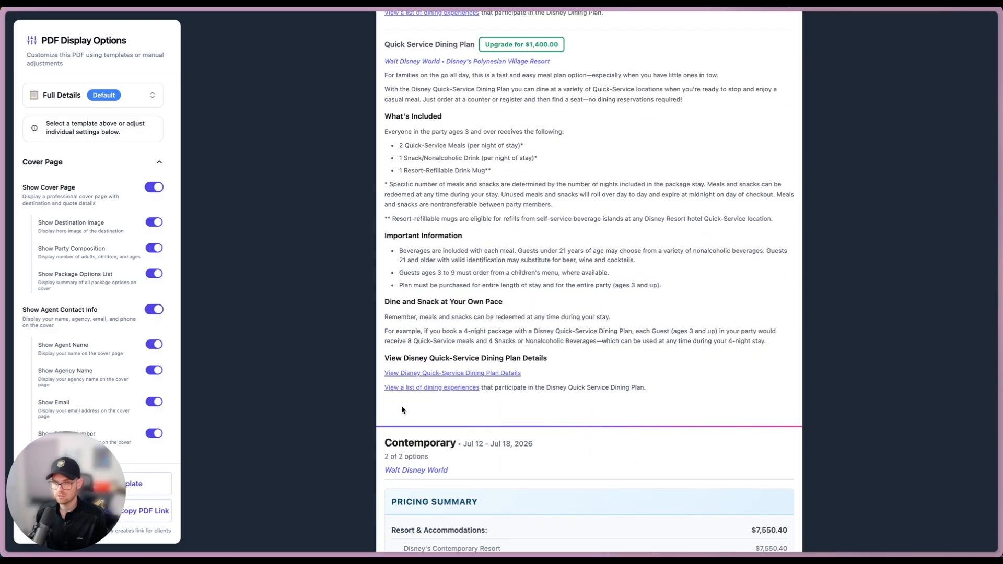
{"action": "scroll", "coordinate": [458, 353], "scroll_direction": "down", "scroll_amount": 8}
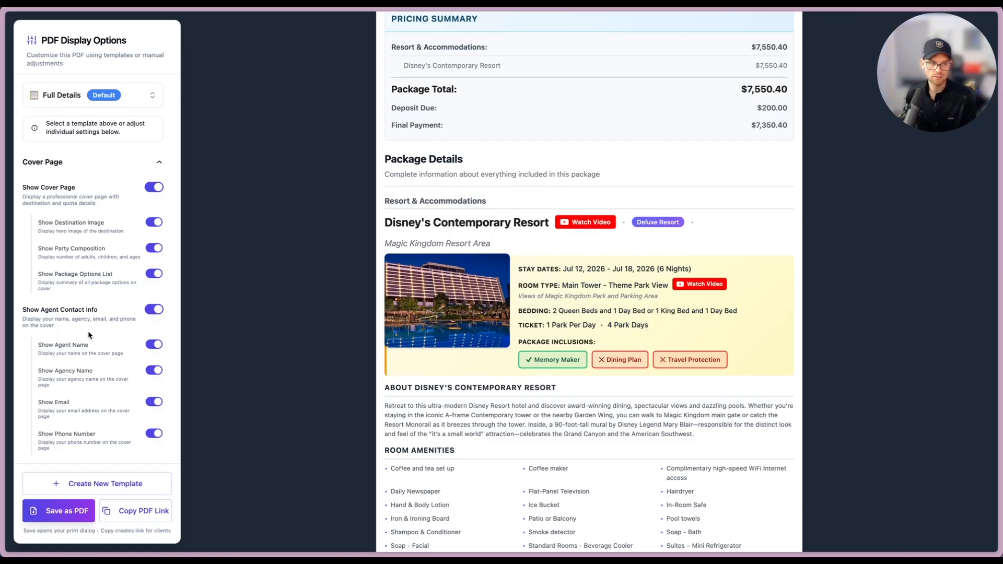
Return to the start of the PDF and turn off its cover page in the display options.
{"action": "scroll", "coordinate": [550, 177], "scroll_direction": "up", "scroll_amount": 10}
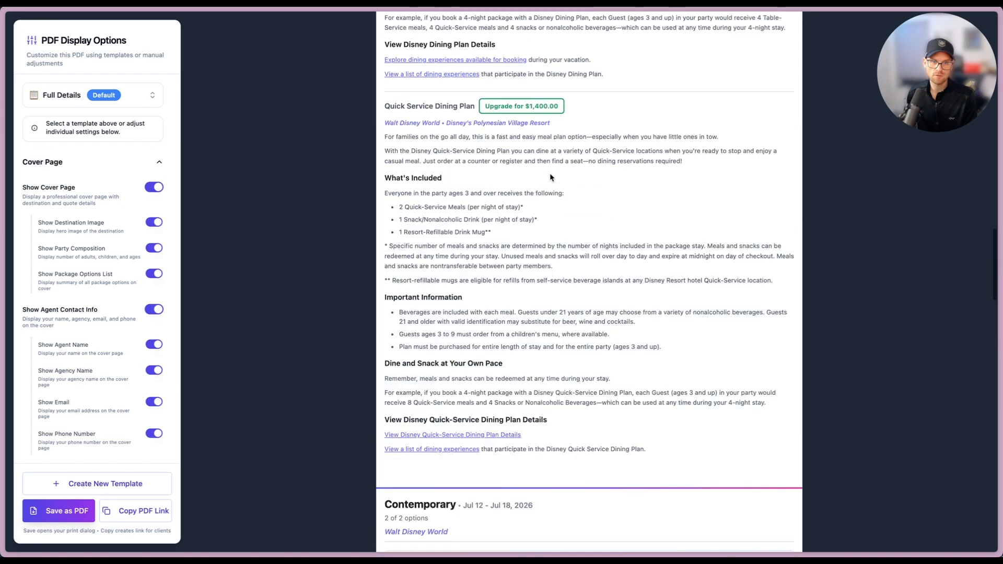
{"action": "scroll", "coordinate": [550, 178], "scroll_direction": "up", "scroll_amount": 15}
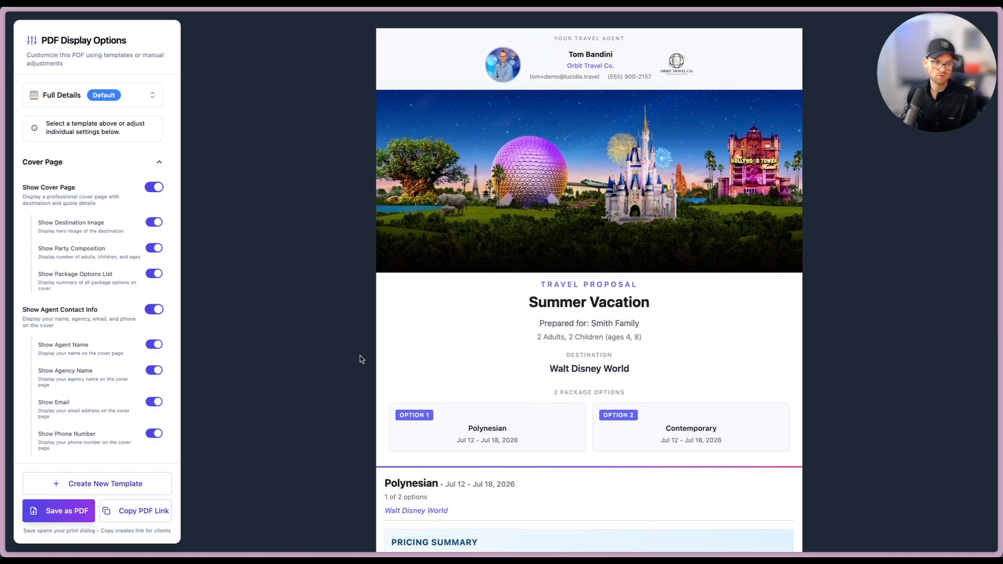
{"action": "left_click", "coordinate": [154, 187]}
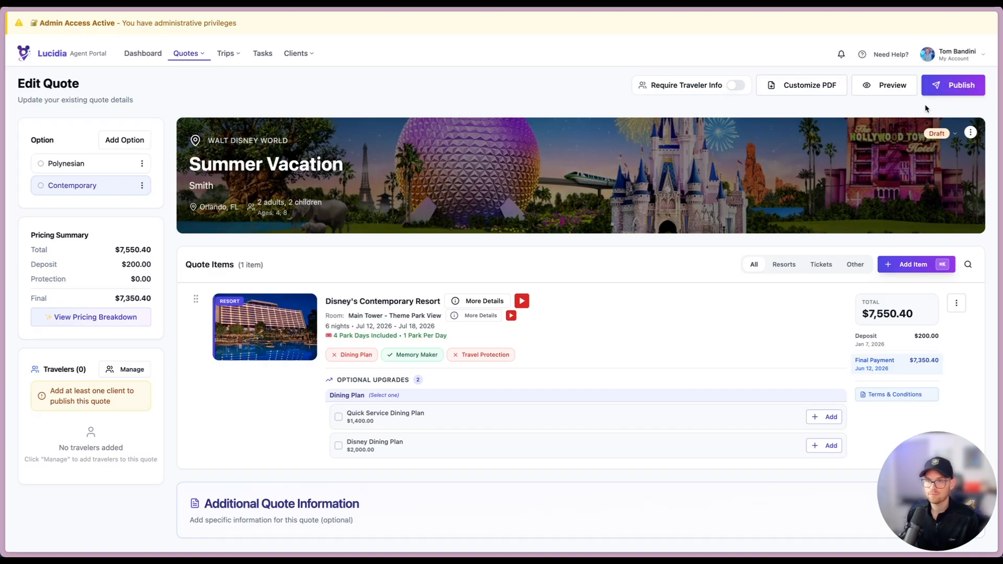
Publish the Summer Vacation quote.
{"action": "left_click", "coordinate": [953, 87]}
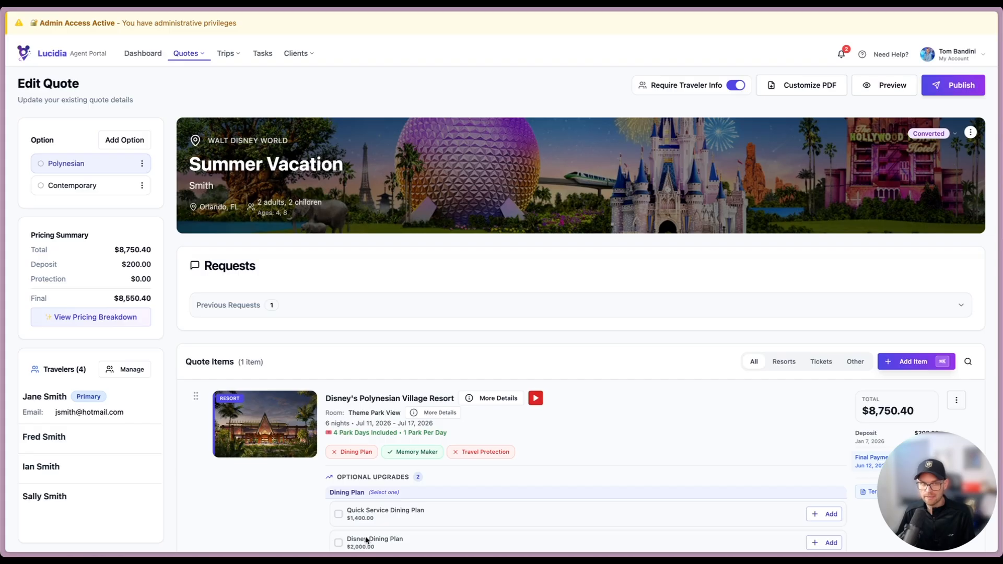
Reject the Polynesian option of the quote and confirm the rejection.
{"action": "left_click", "coordinate": [142, 164]}
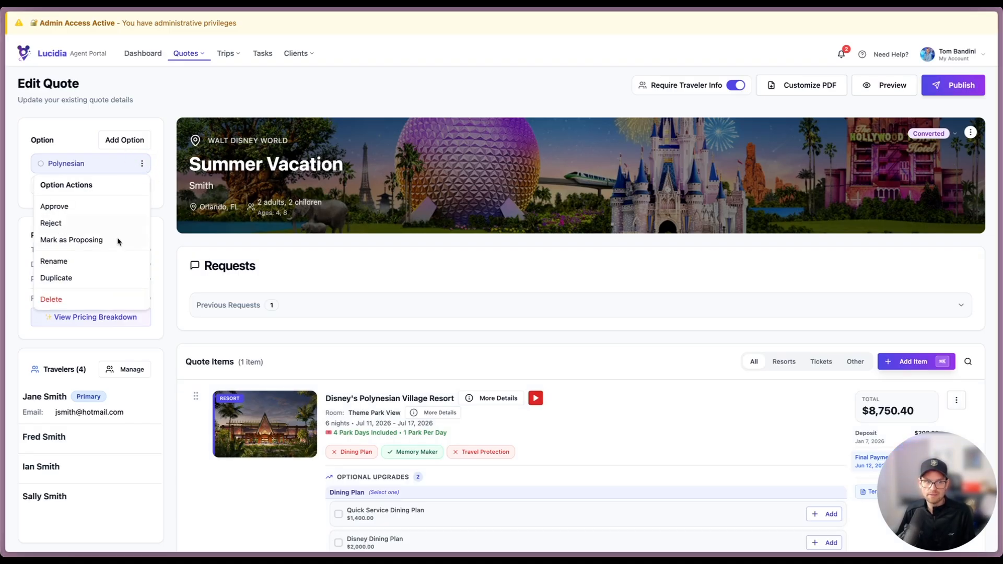
{"action": "left_click", "coordinate": [113, 221]}
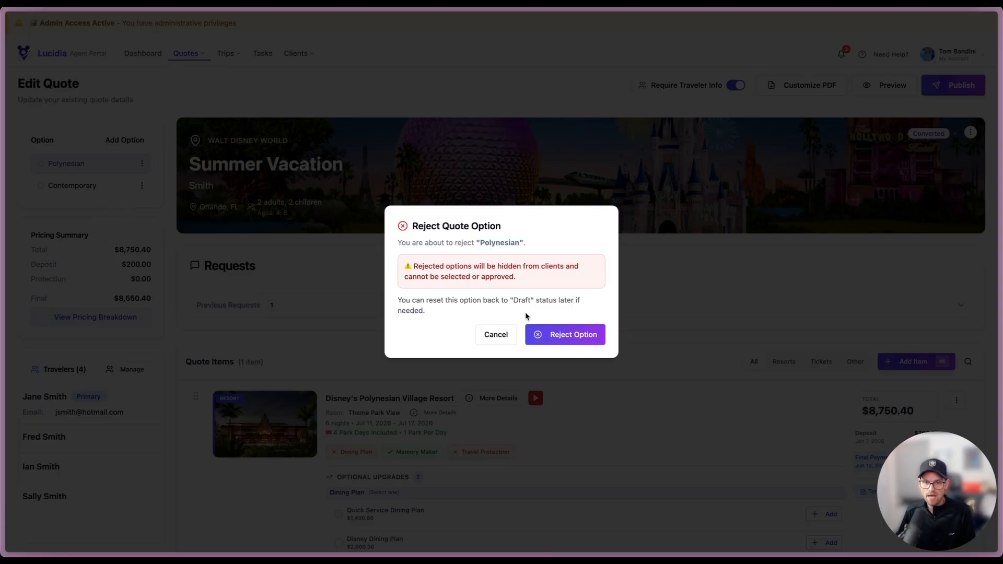
{"action": "left_click", "coordinate": [539, 330]}
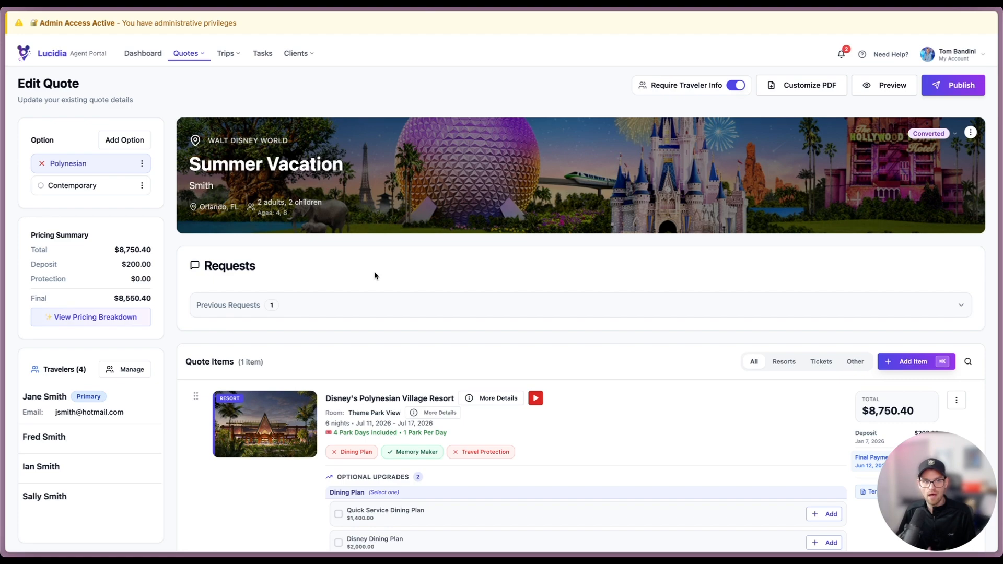
Mark the rejected Polynesian option as Proposing.
{"action": "left_click", "coordinate": [142, 164]}
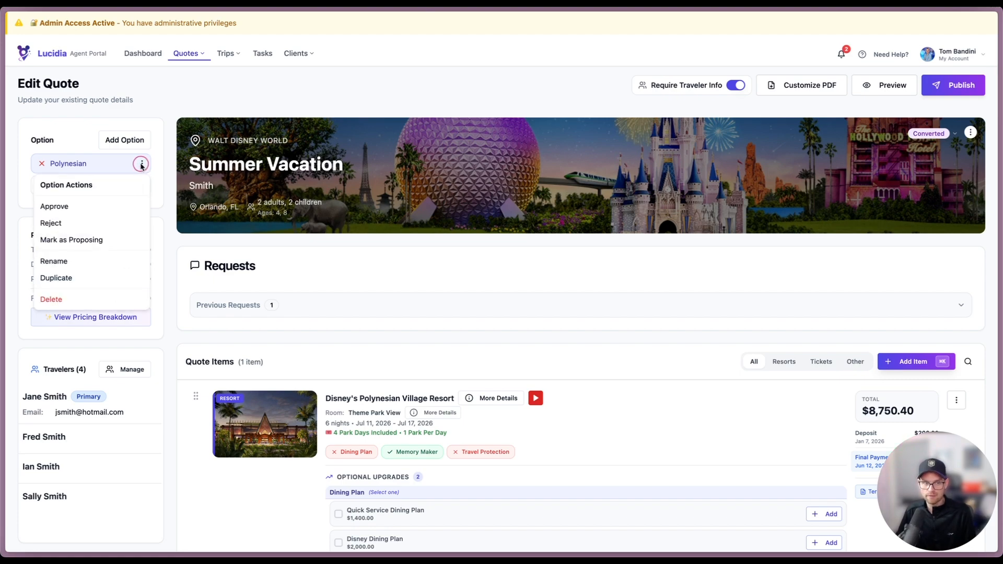
{"action": "left_click", "coordinate": [127, 239]}
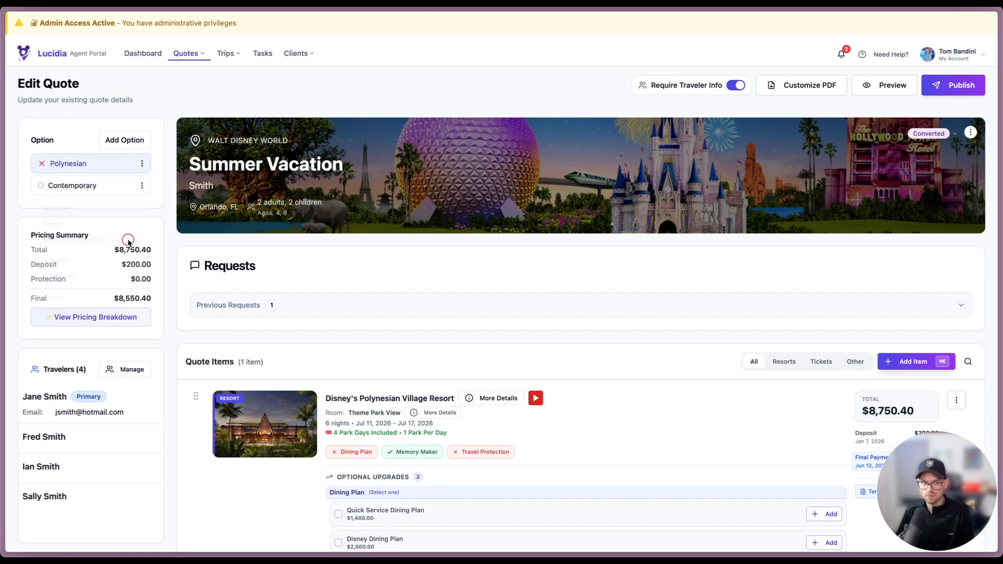